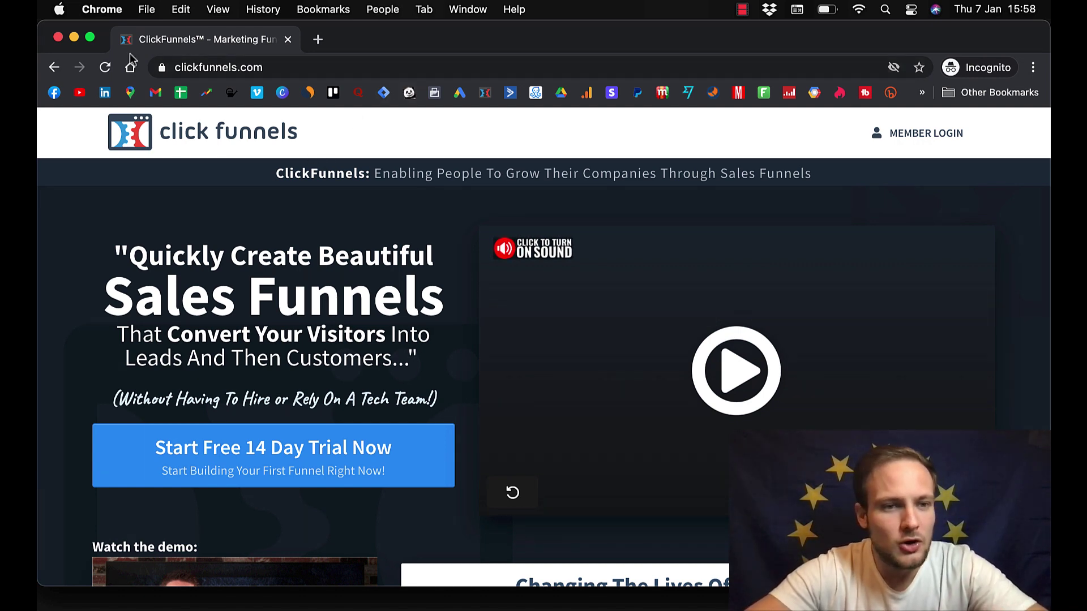
- From the dashboard, start a new funnel and choose the Membership Funnel type in the cookbook
left_click(74, 38)
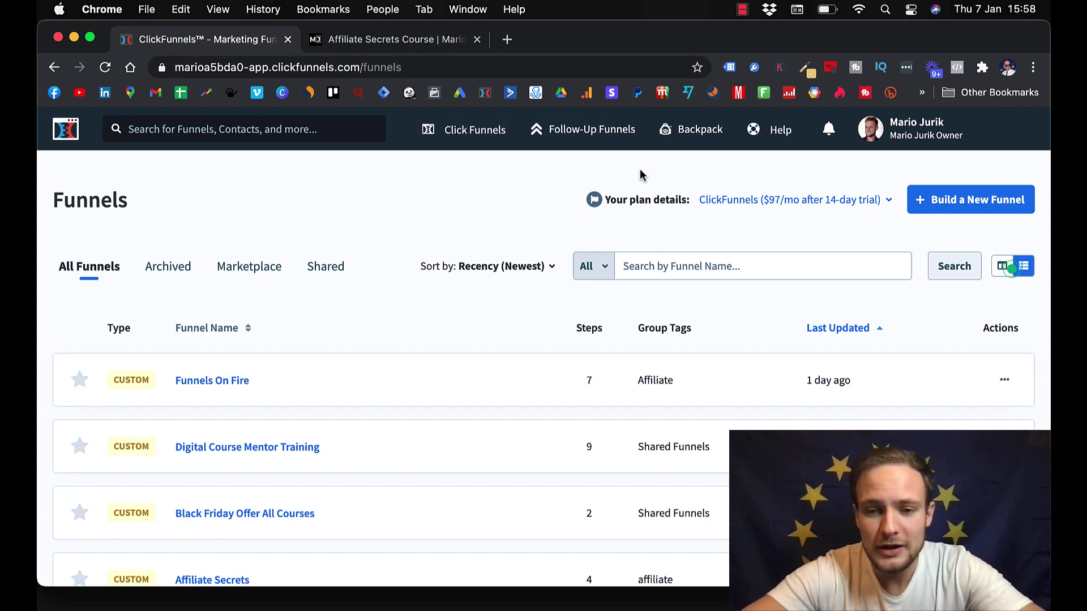
left_click(965, 207)
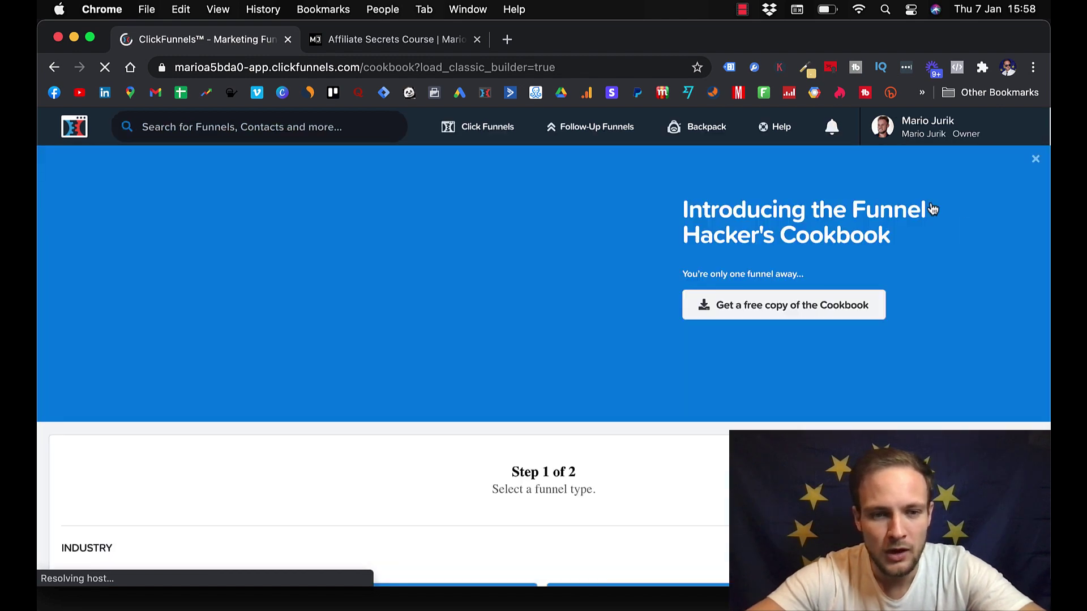
scroll(519, 250, "down", 5)
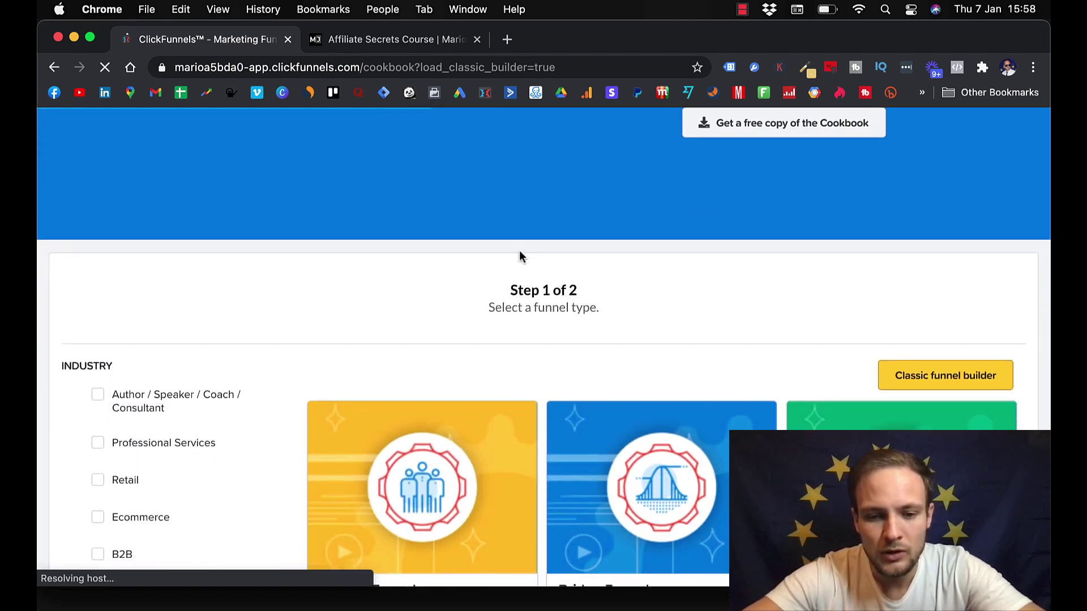
scroll(518, 250, "down", 5)
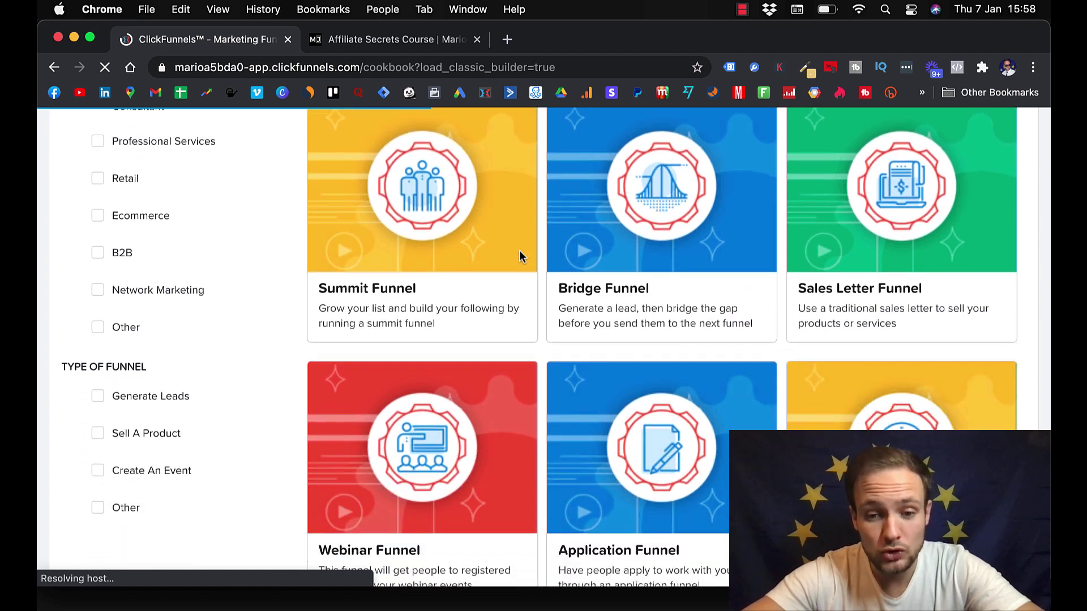
scroll(518, 250, "down", 7)
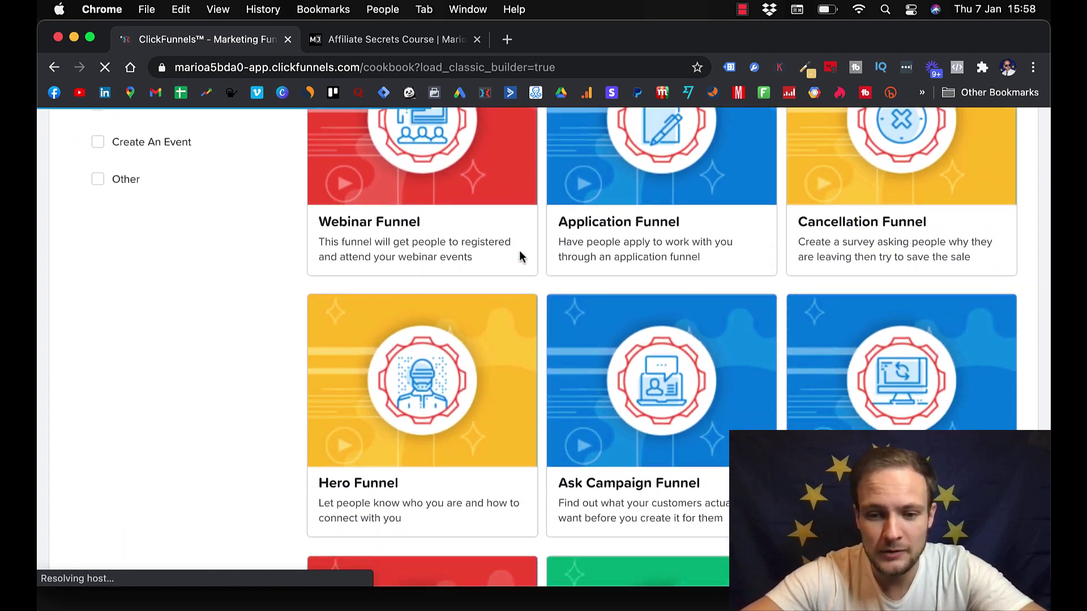
scroll(518, 256, "down", 5)
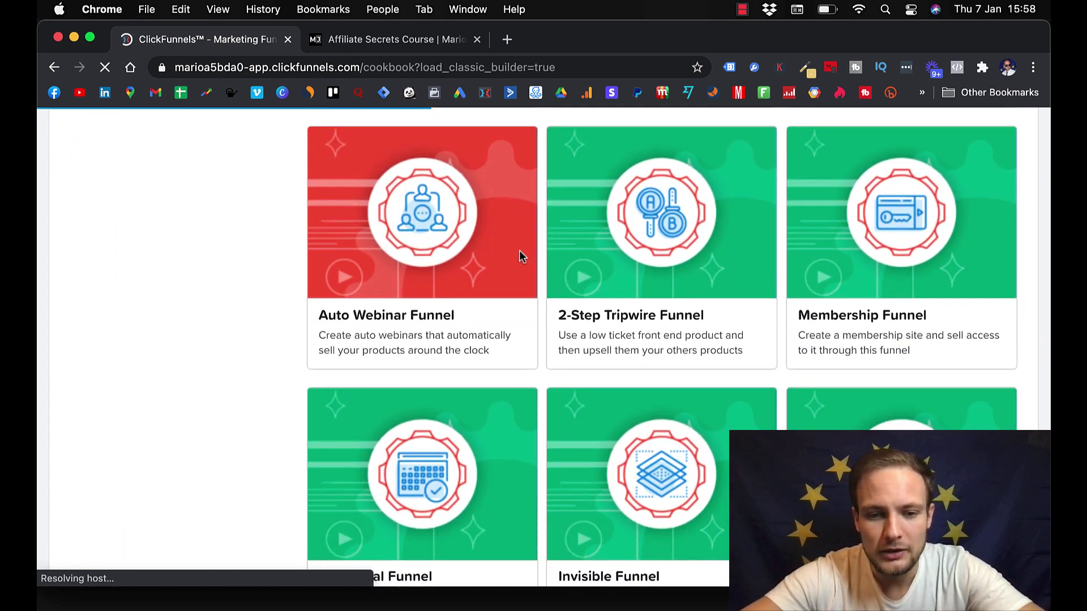
scroll(518, 256, "up", 4)
scroll(518, 250, "down", 2)
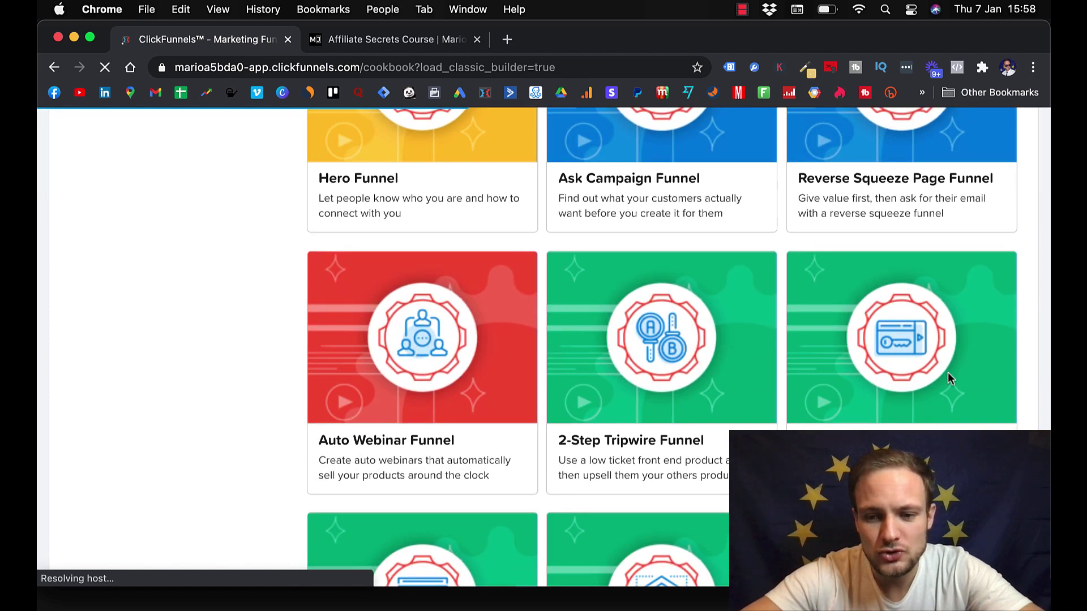
left_click(882, 357)
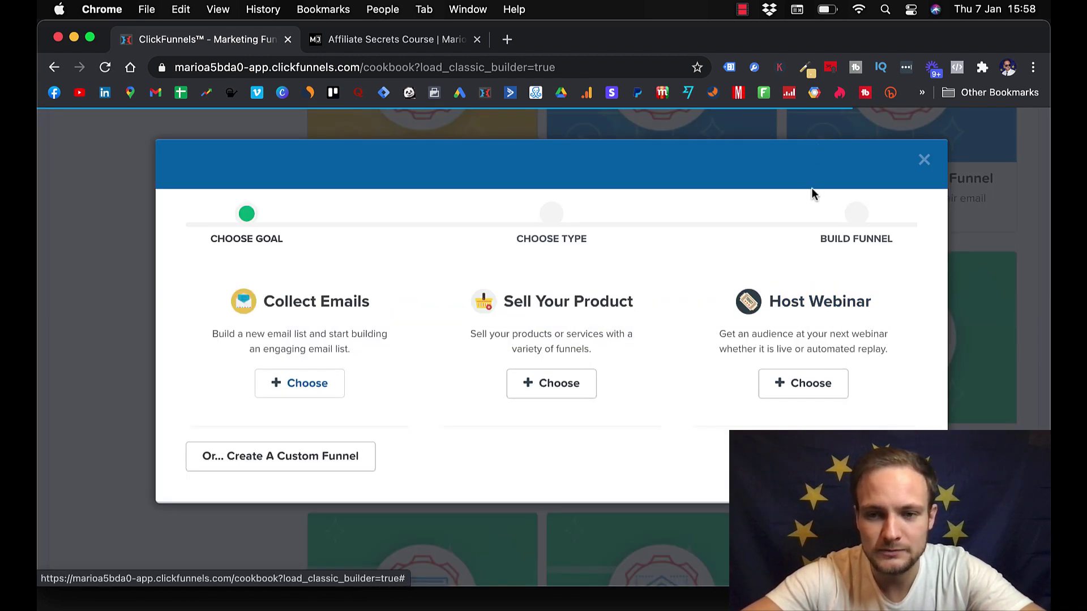
left_click(923, 160)
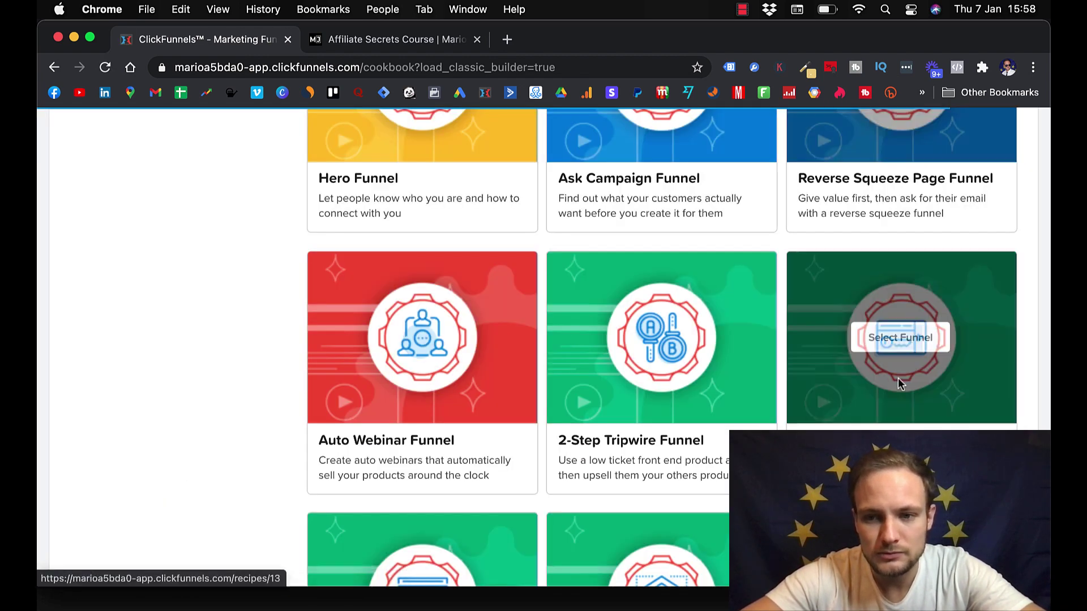
- Choose the Membership Funnel recipe and pick the free CONQUER | Membership Funnels template from Step 2 of 2
left_click(900, 344)
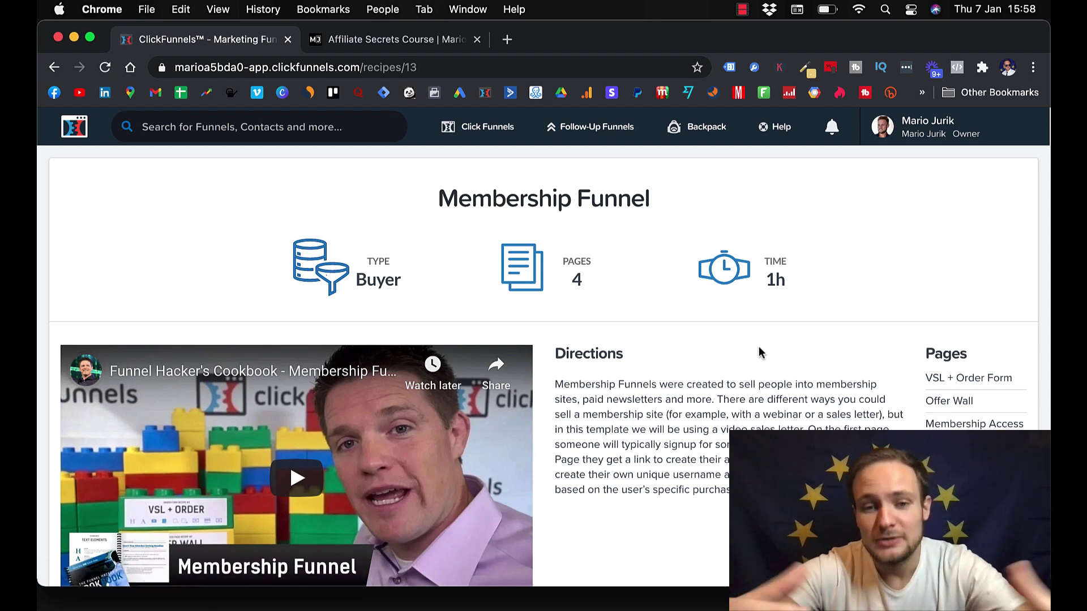
scroll(761, 352, "down", 1)
scroll(761, 353, "down", 2)
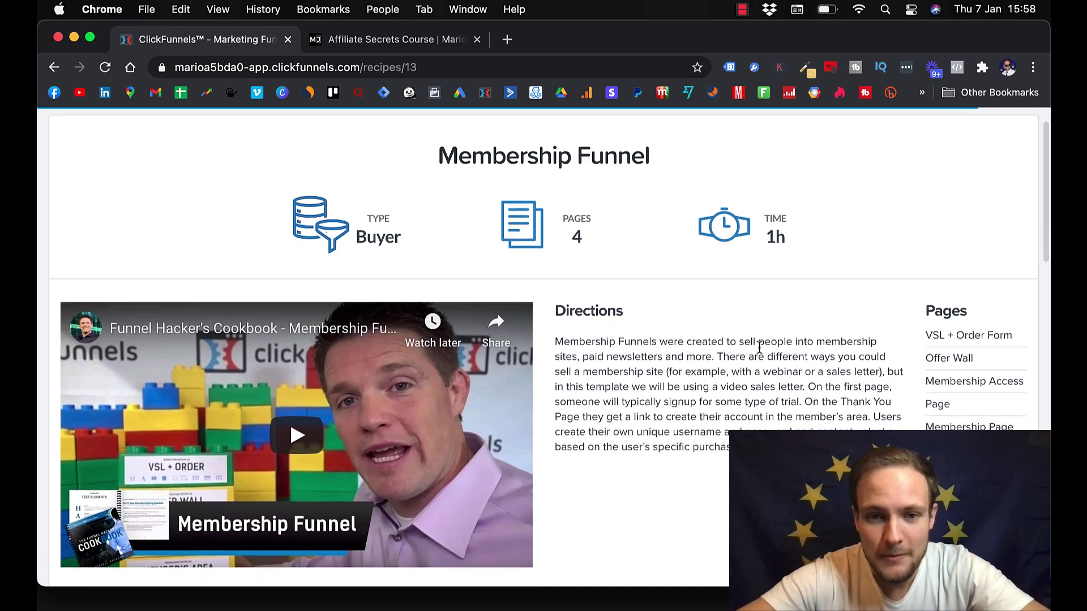
scroll(759, 348, "down", 2)
scroll(759, 348, "down", 1)
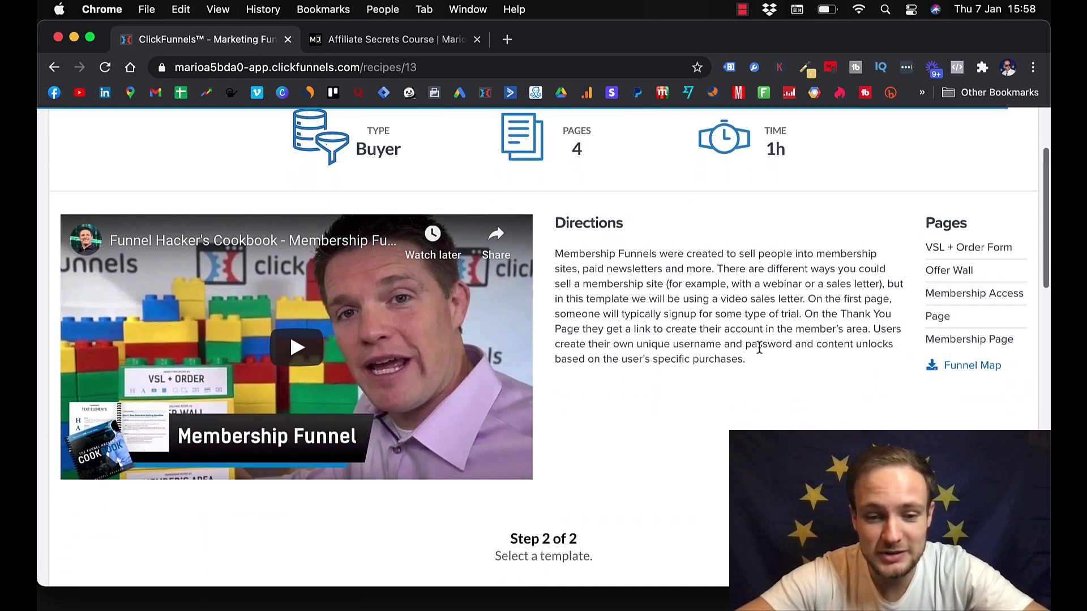
scroll(759, 348, "down", 3)
scroll(759, 352, "down", 3)
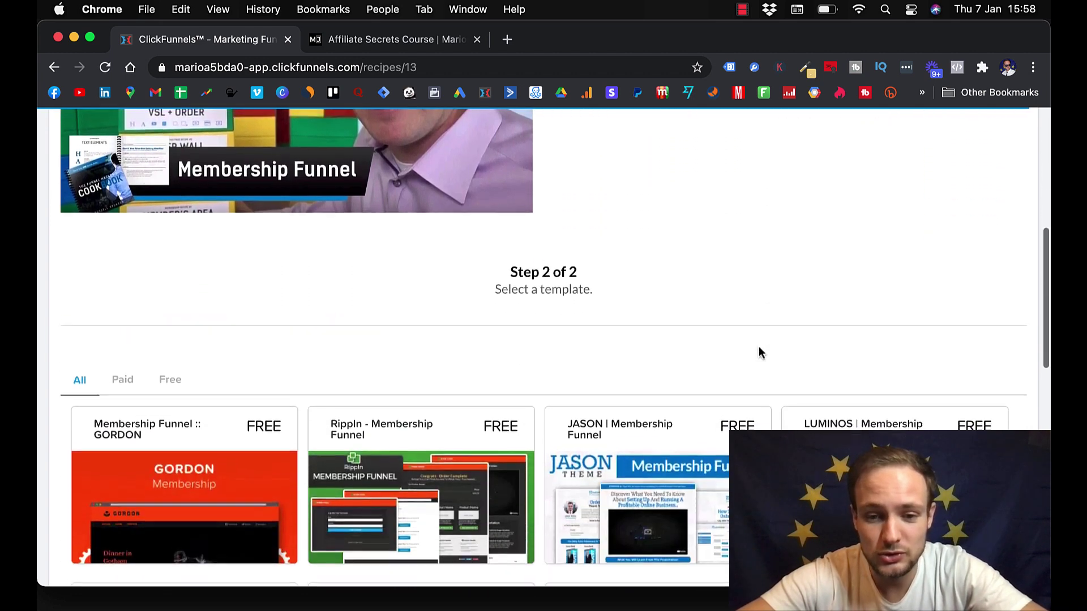
scroll(759, 352, "down", 3)
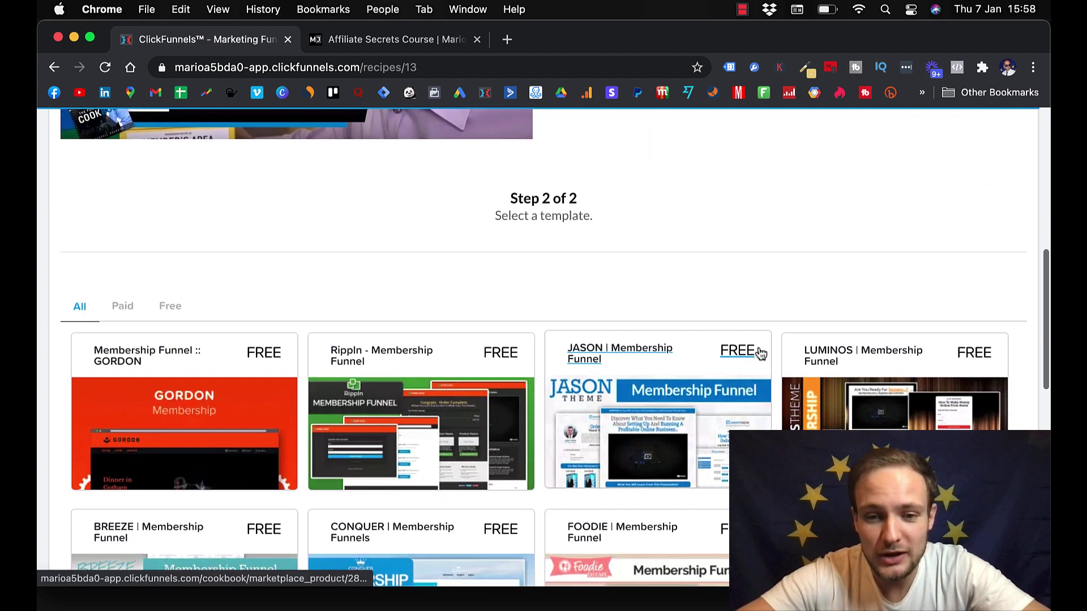
scroll(761, 353, "down", 2)
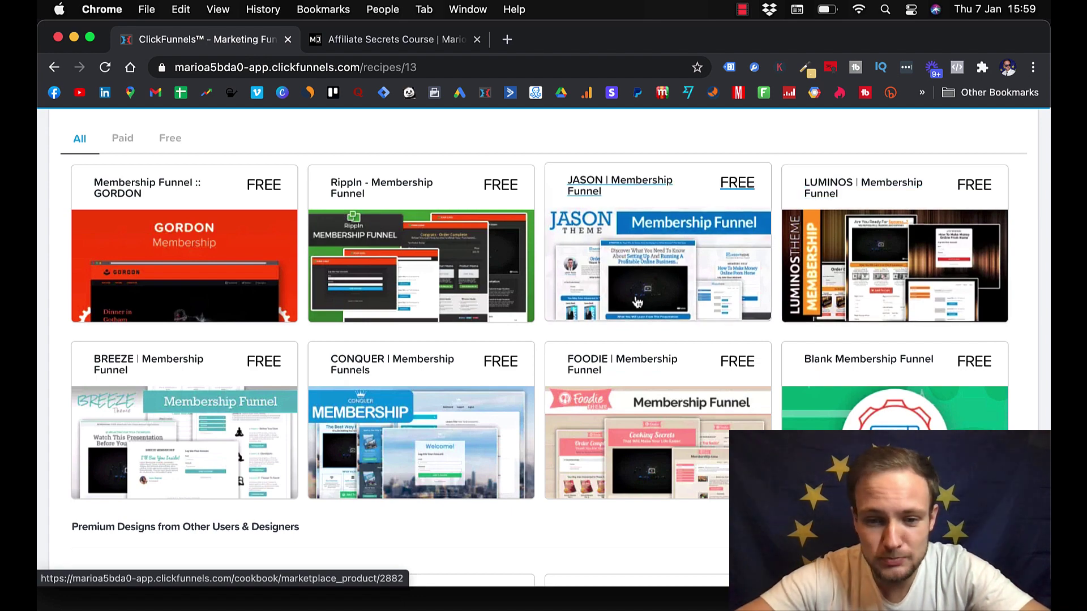
scroll(637, 302, "down", 1)
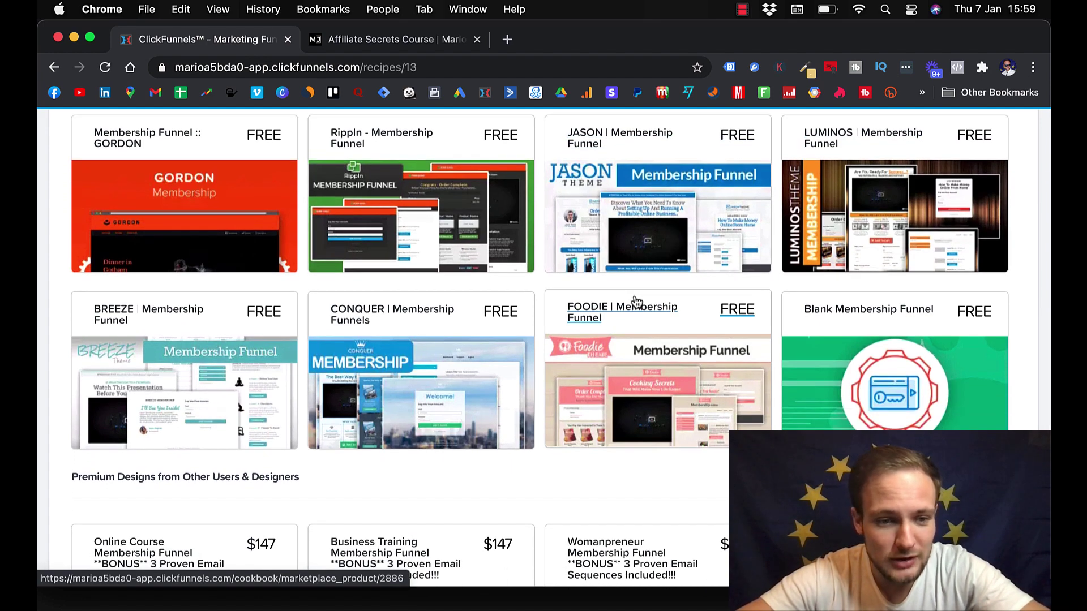
scroll(637, 302, "down", 1)
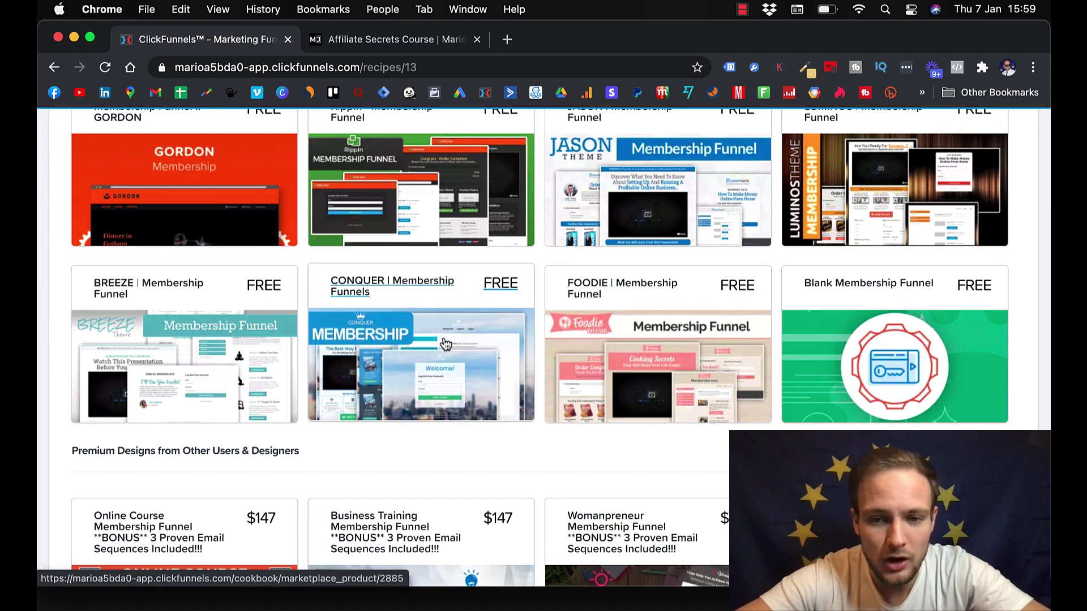
scroll(501, 334, "down", 5)
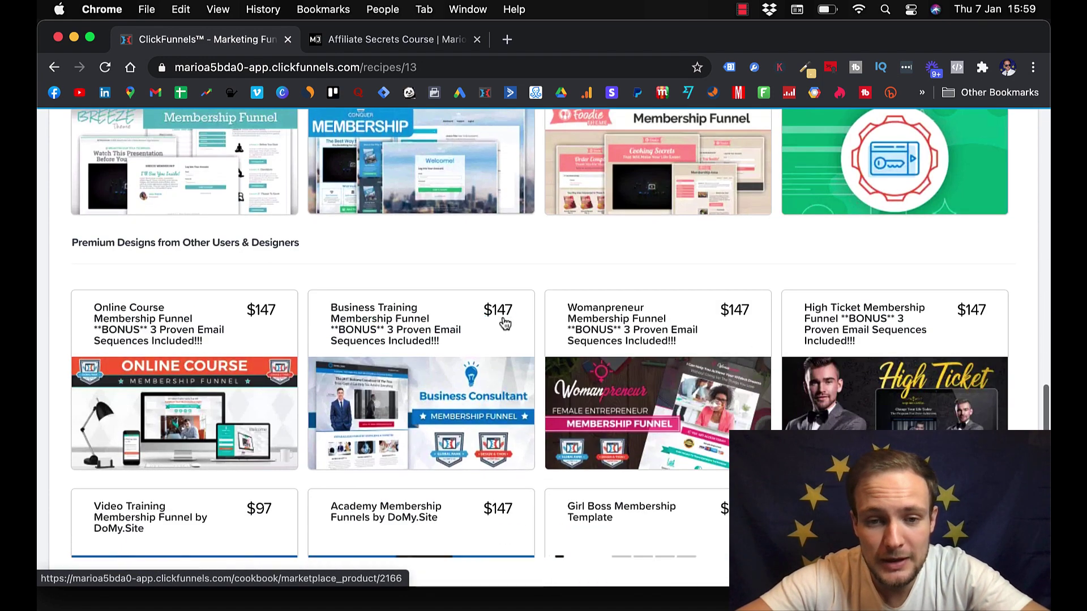
scroll(505, 324, "down", 1)
scroll(504, 320, "up", 6)
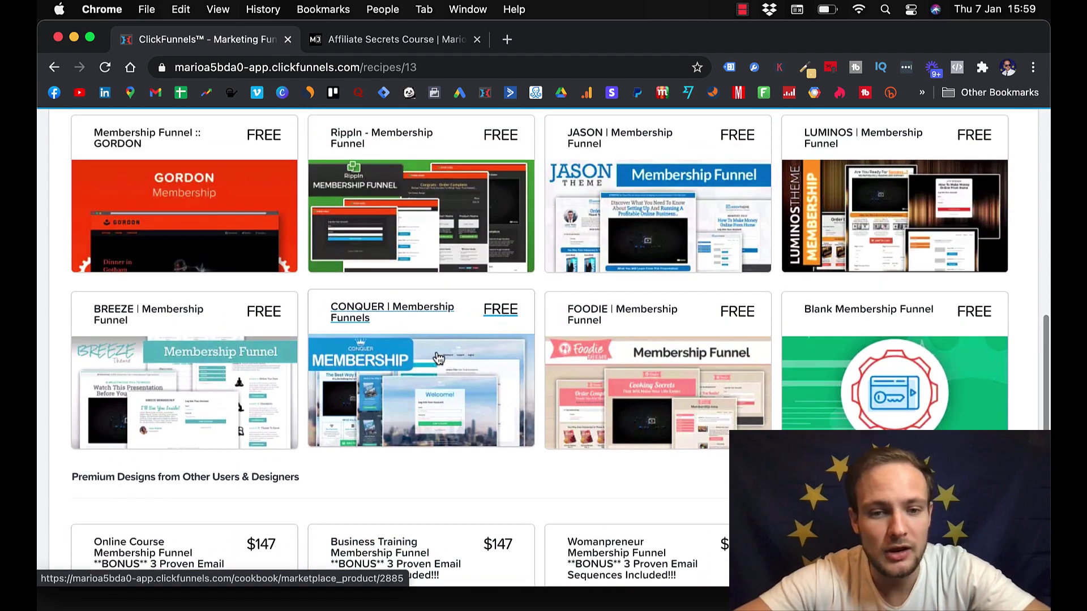
left_click(439, 358)
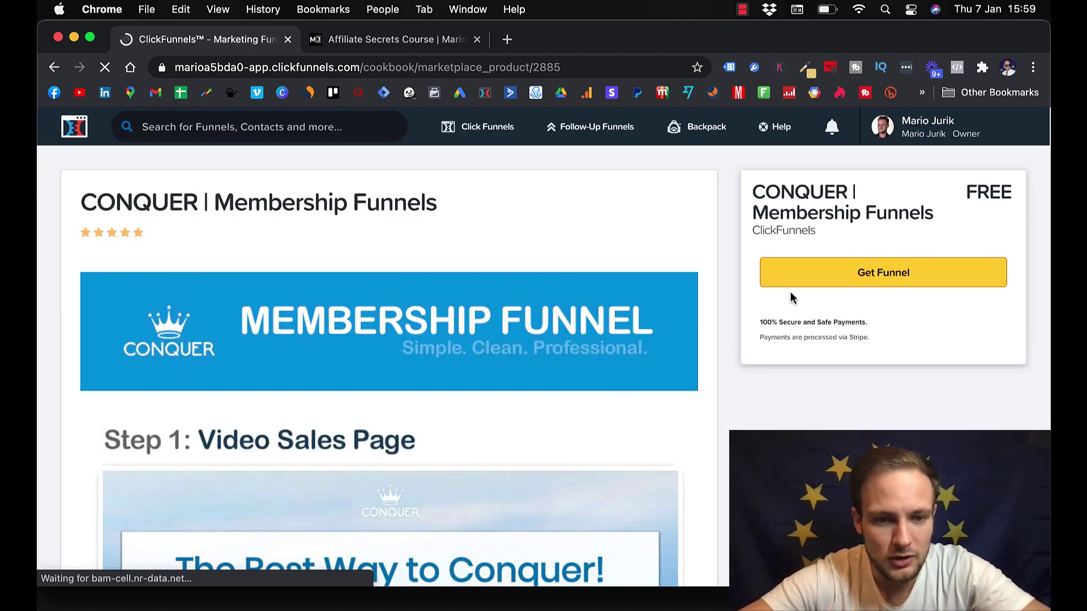
- Get the free CONQUER funnel so its VSL, Offer Wall, Membership Access and Membership Area steps are created
left_click(826, 281)
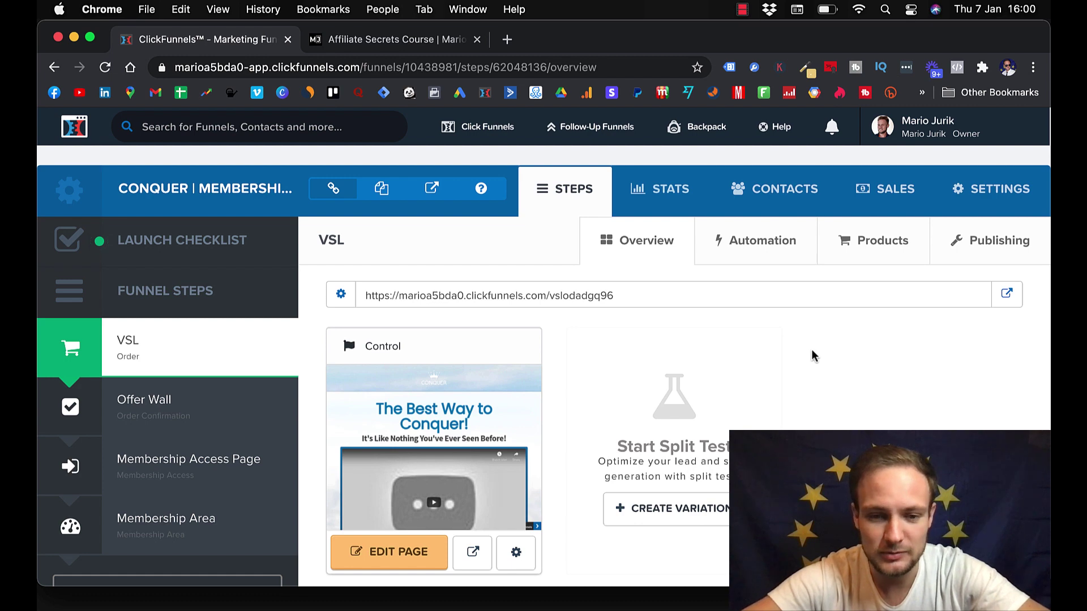
- Show the Membership Access Page step overview with its control page and step URL
scroll(811, 351, "down", 1)
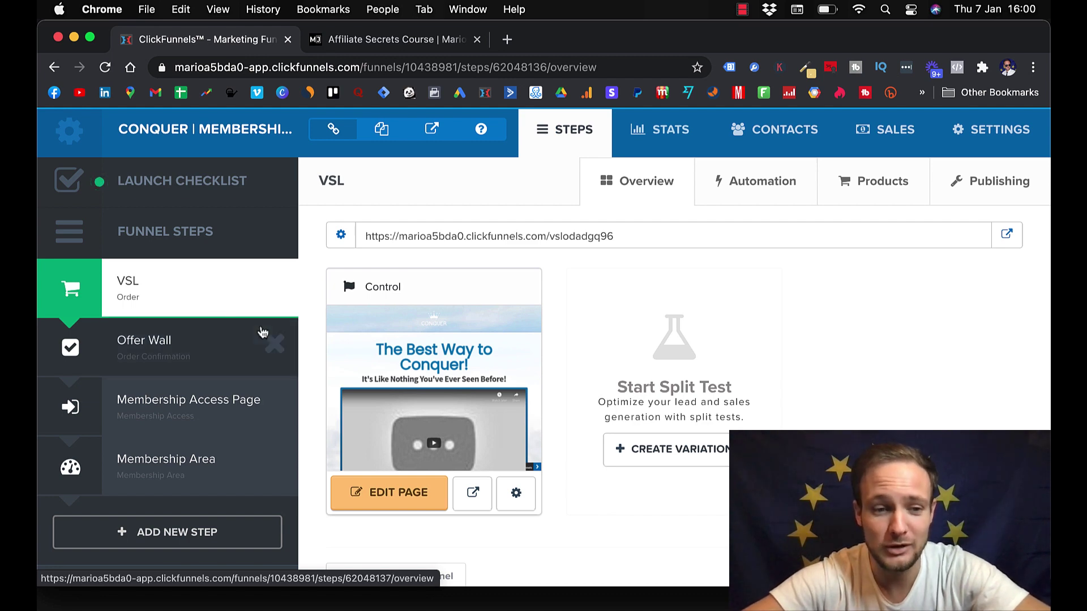
scroll(213, 328, "down", 1)
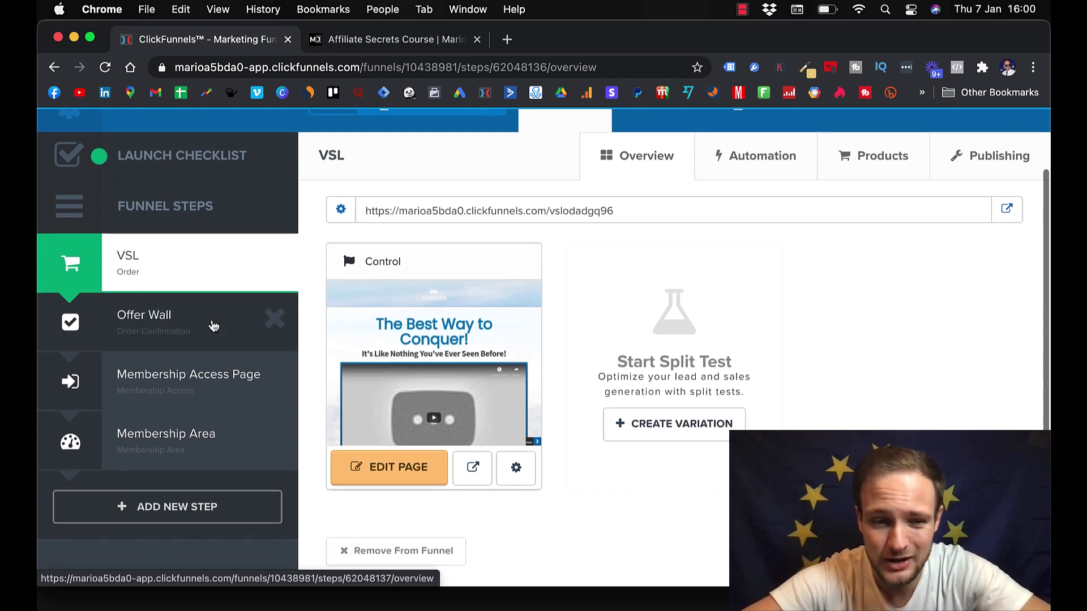
scroll(193, 347, "down", 1)
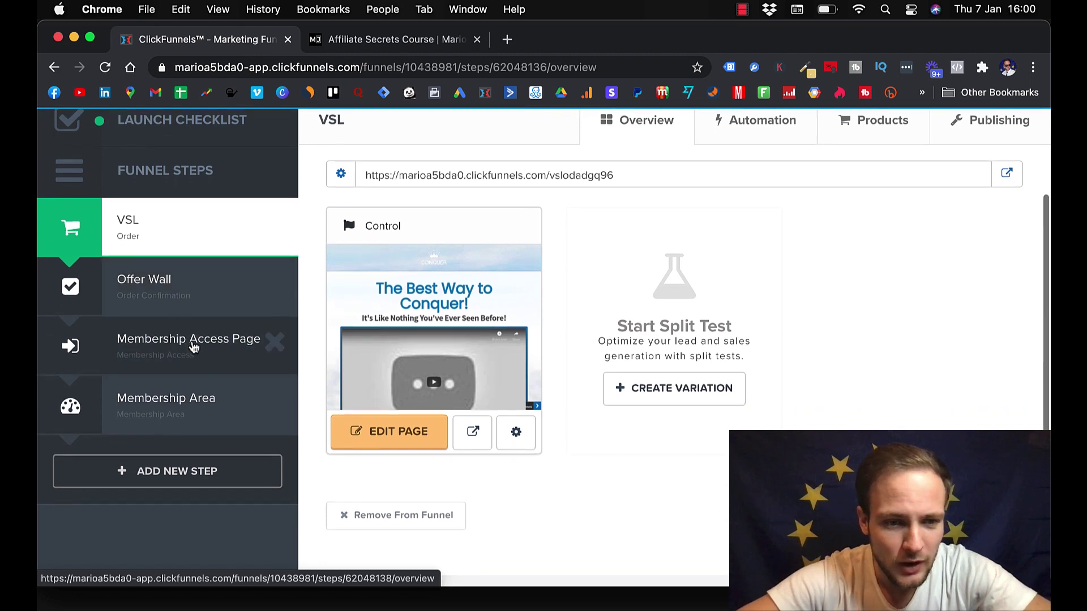
left_click(158, 356)
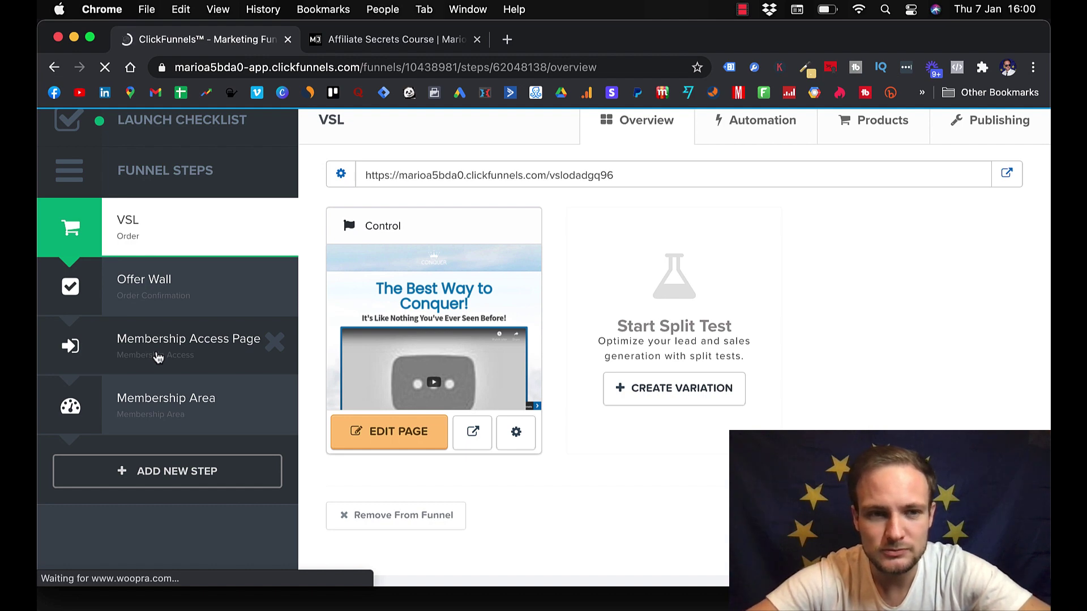
scroll(497, 336, "down", 2)
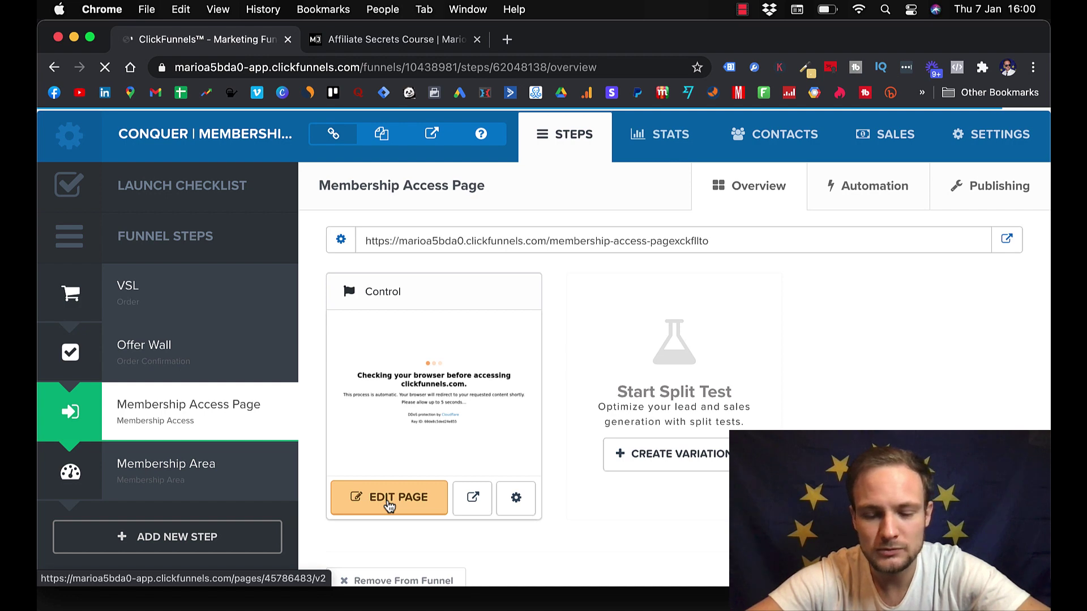
- Edit the Membership Access Page and review its 'Welcome! Create Your Account' sign-up form
left_click(389, 498)
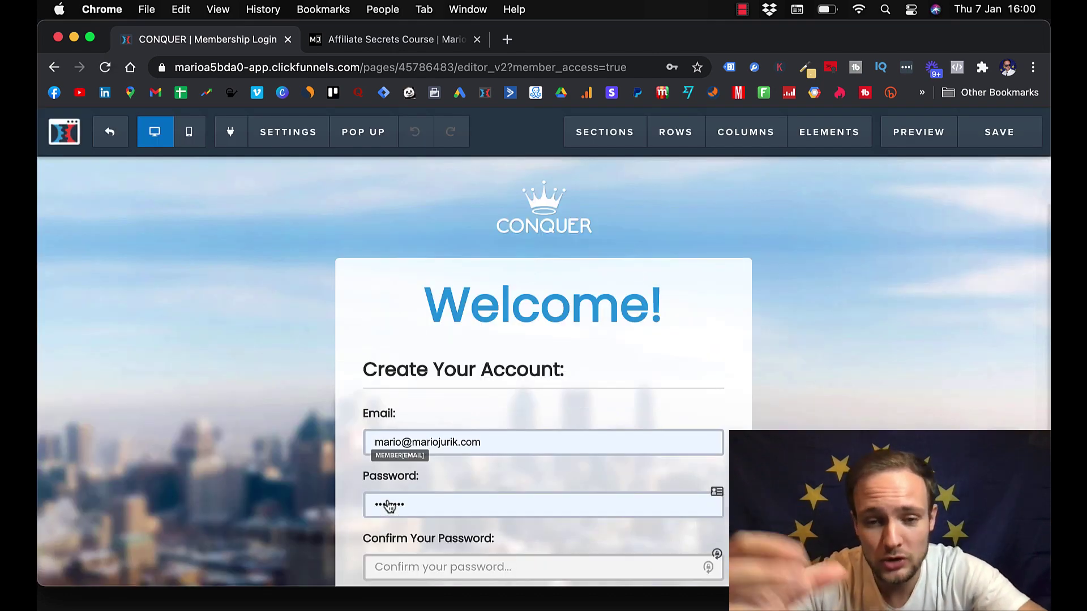
scroll(632, 323, "down", 3)
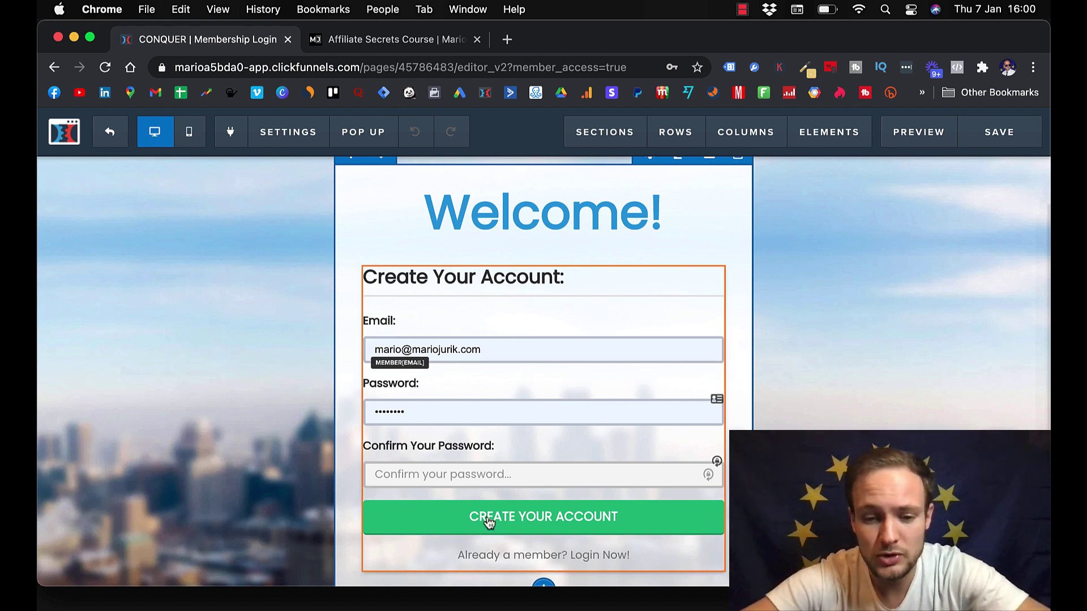
scroll(539, 477, "down", 3)
scroll(540, 483, "up", 5)
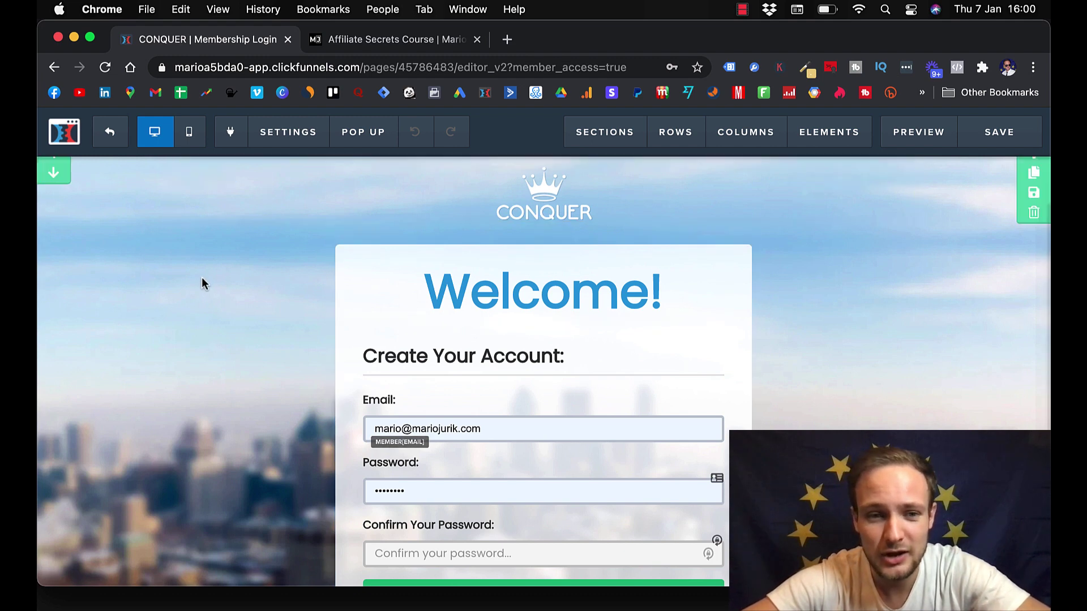
scroll(243, 251, "up", 1)
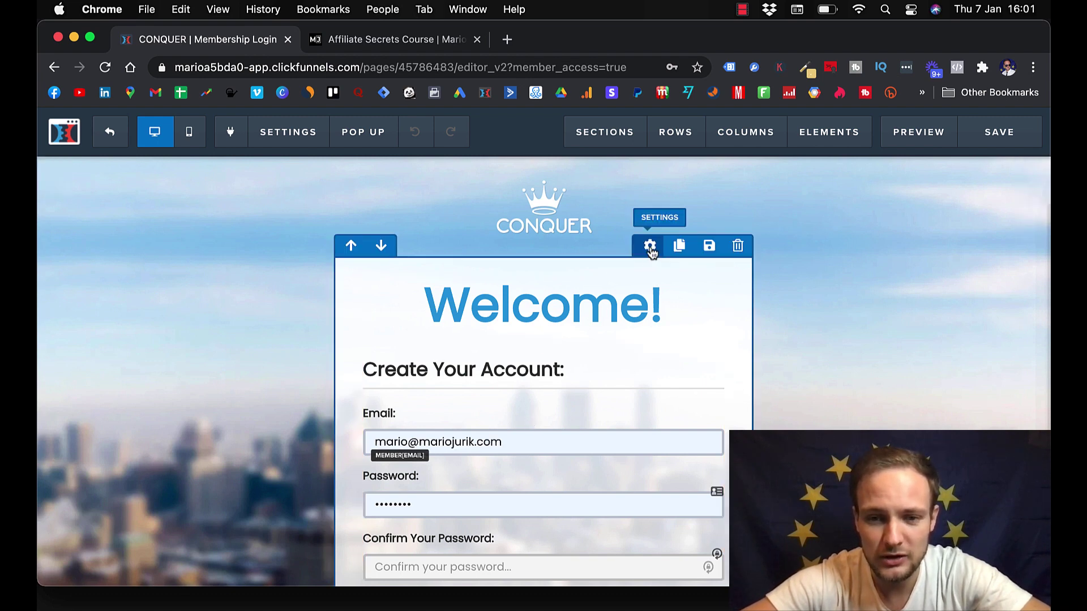
- Set the sign-up box row's background colour to light grey
left_click(650, 247)
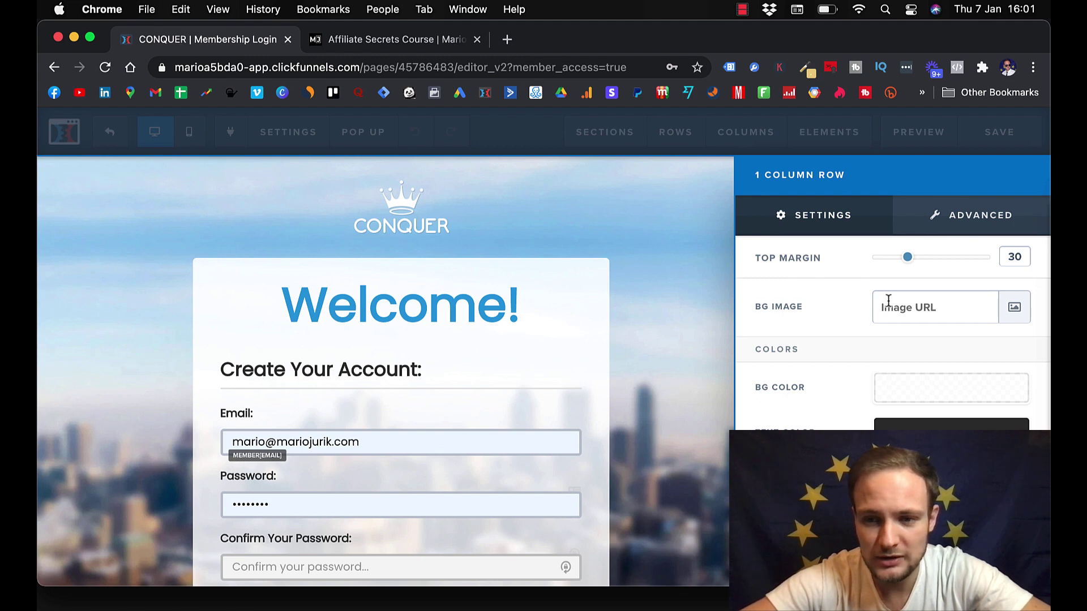
scroll(888, 302, "down", 1)
scroll(888, 301, "down", 2)
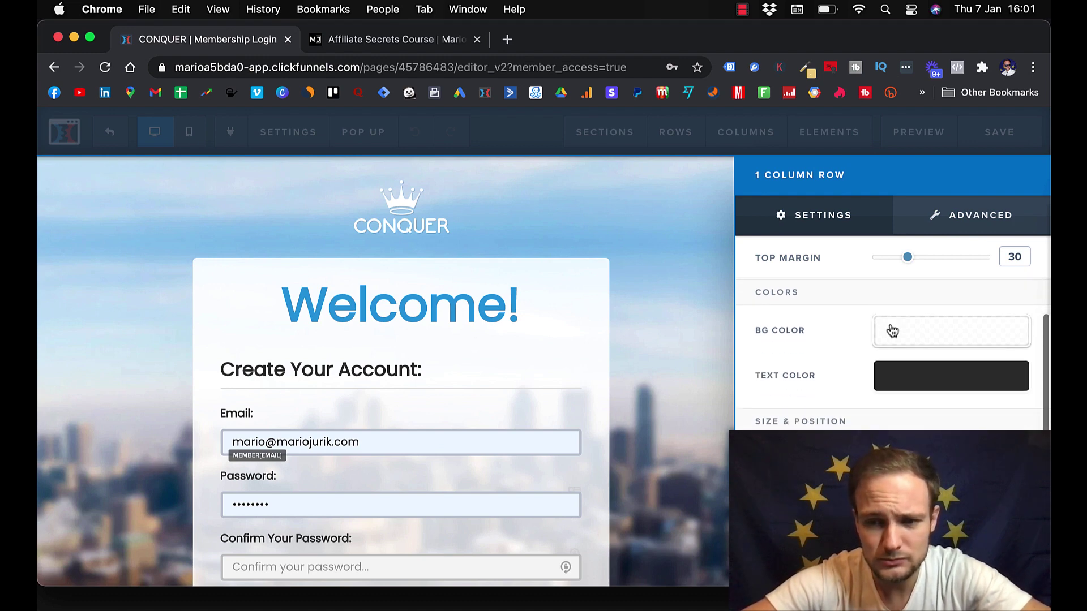
left_click(892, 331)
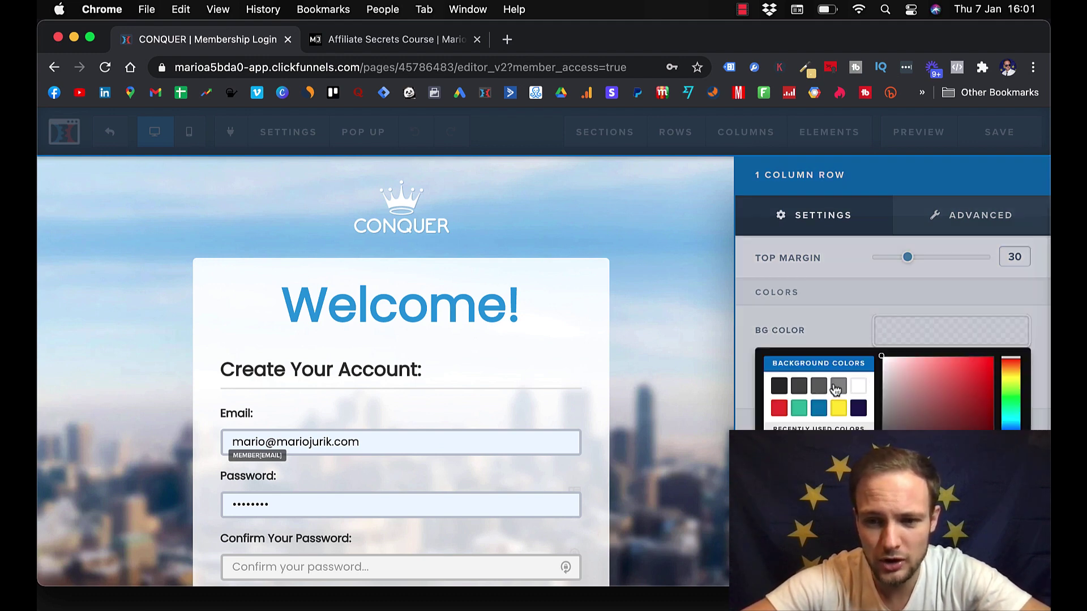
left_click(838, 387)
left_click_drag(896, 387, 852, 385)
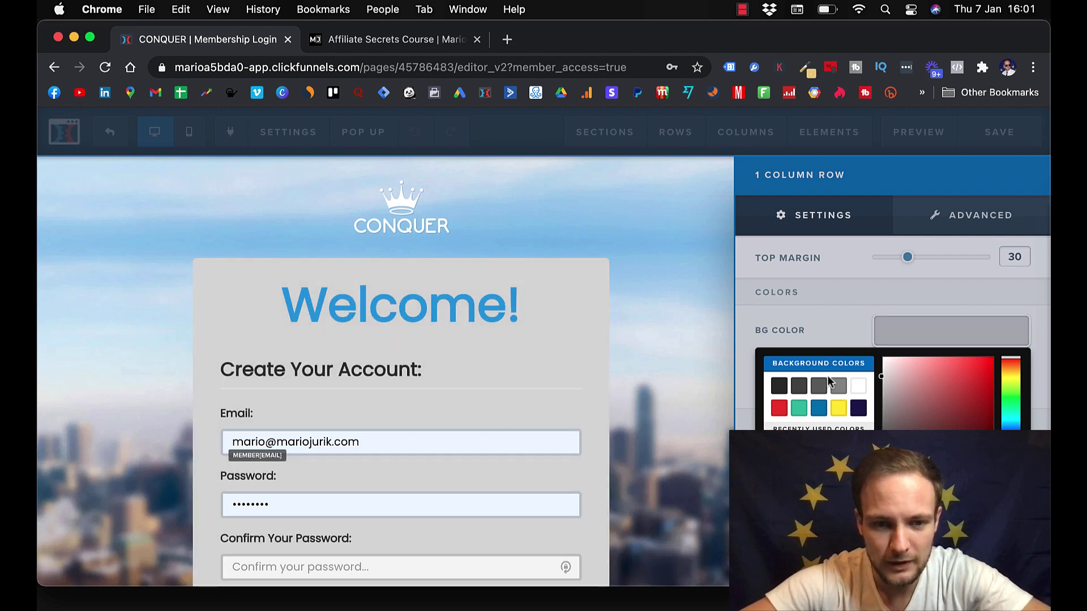
left_click(486, 350)
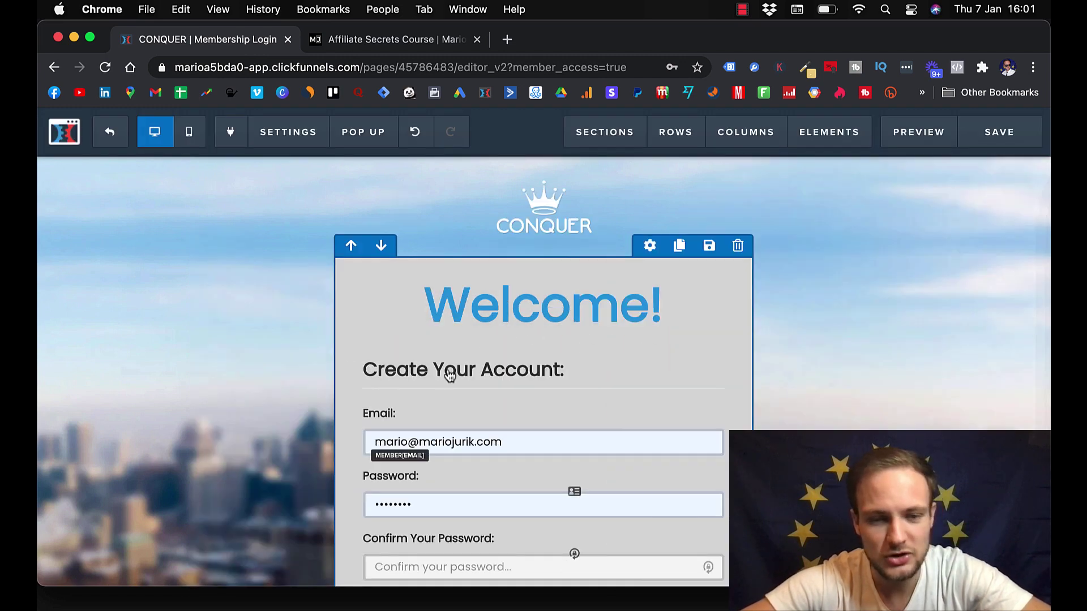
- Check the sign-up form's 'Create Your Account:' headline settings, then leave the editor without saving
left_click(508, 378)
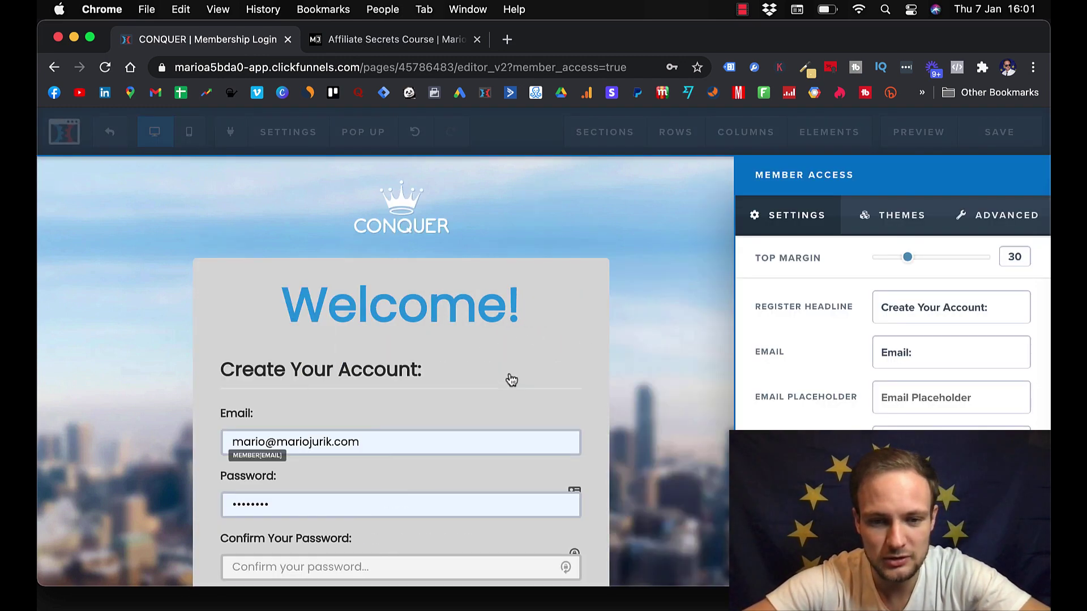
left_click(938, 307)
left_click(417, 356)
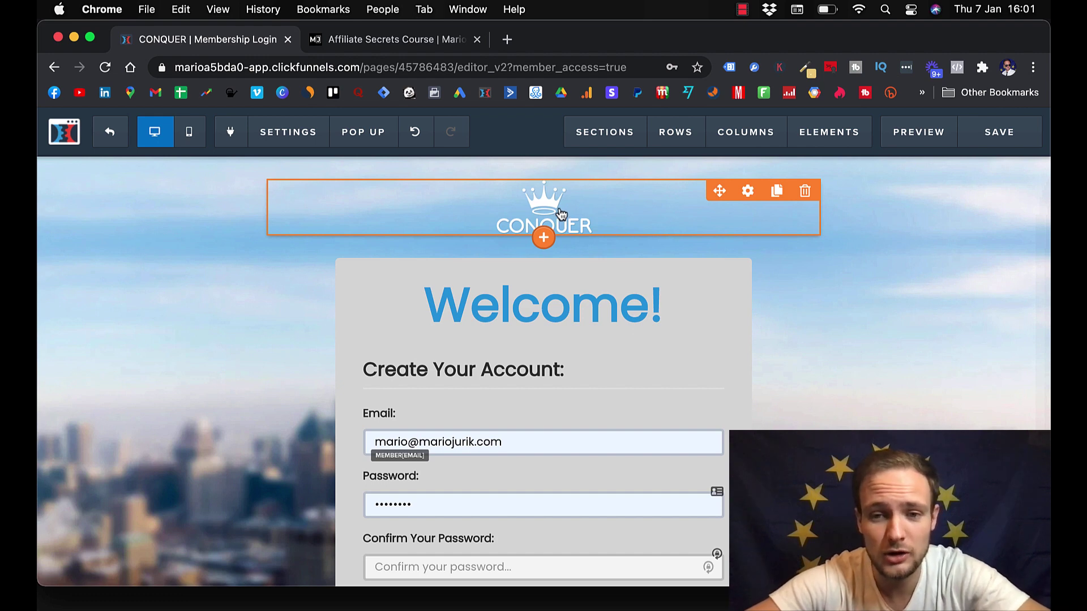
left_click(109, 134)
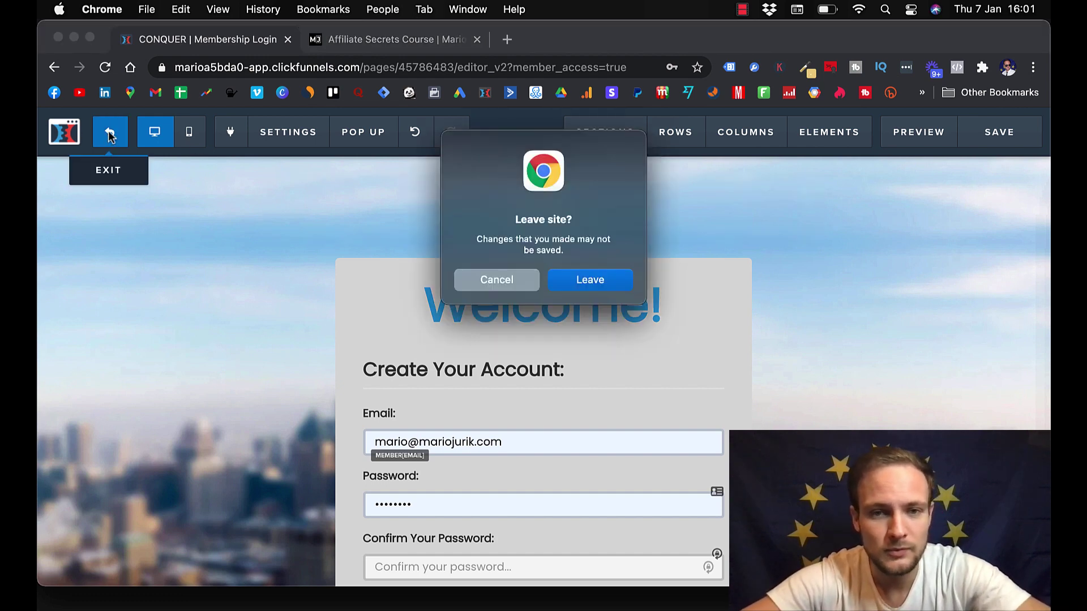
left_click(589, 281)
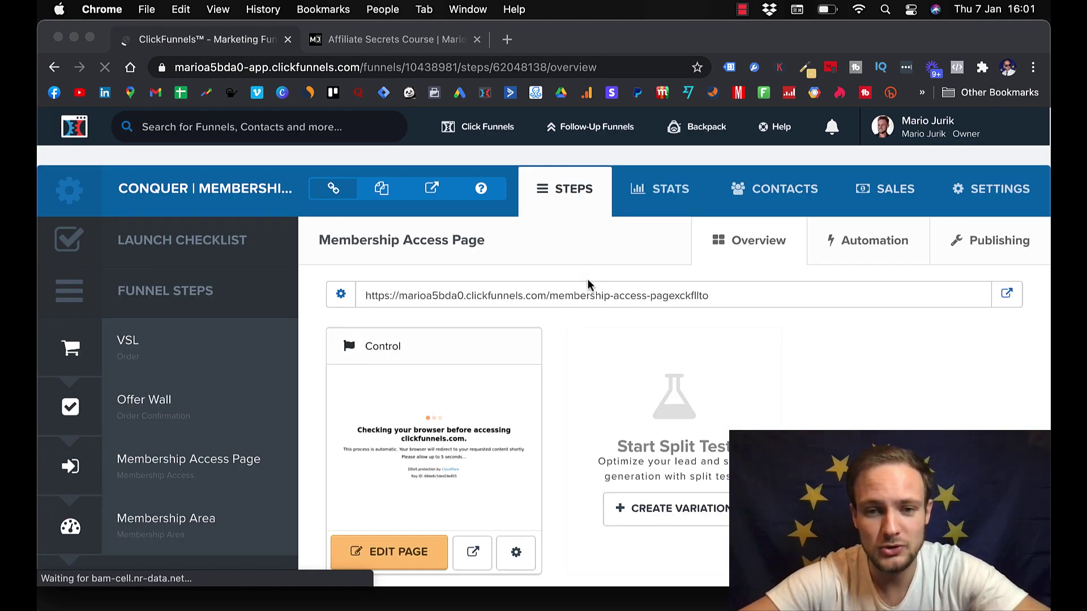
- Scroll the Membership Area step to view its Login URL, Secret Sign Up URL and lesson sections
scroll(269, 351, "down", 1)
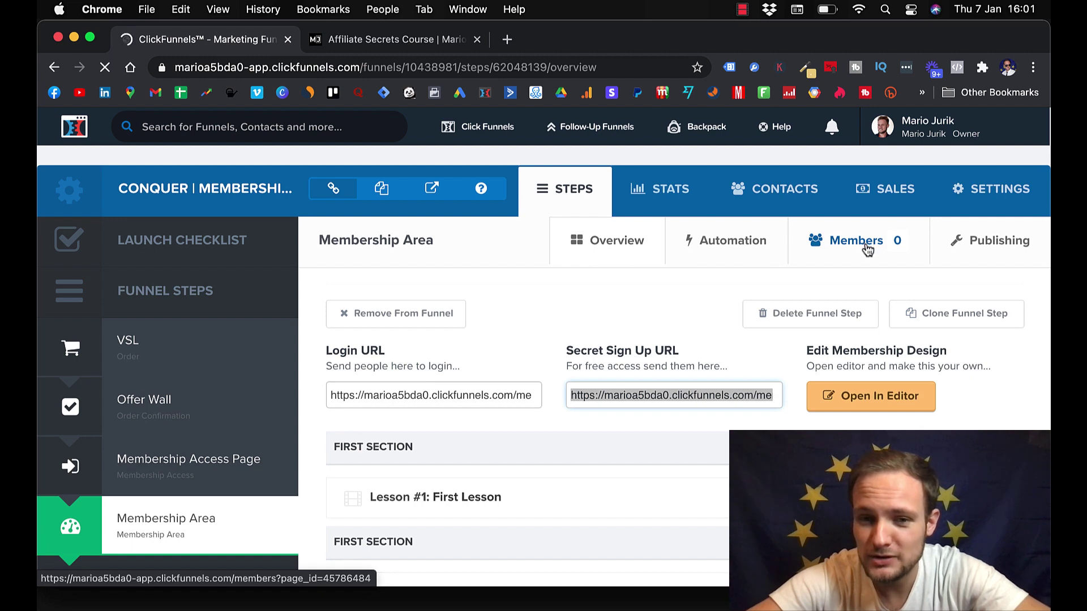
left_click(868, 252)
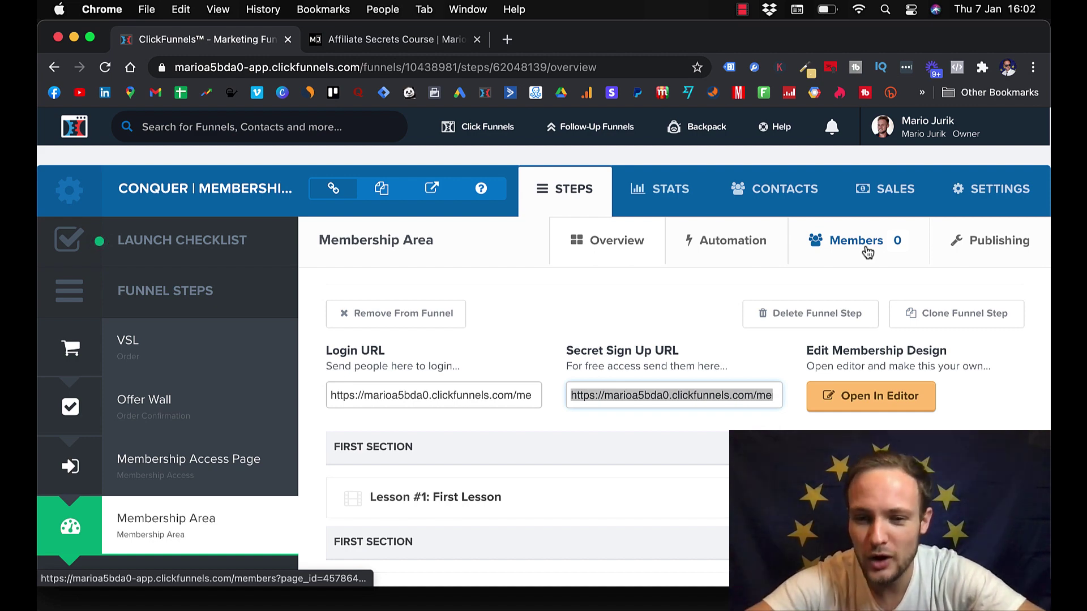
scroll(790, 359, "down", 2)
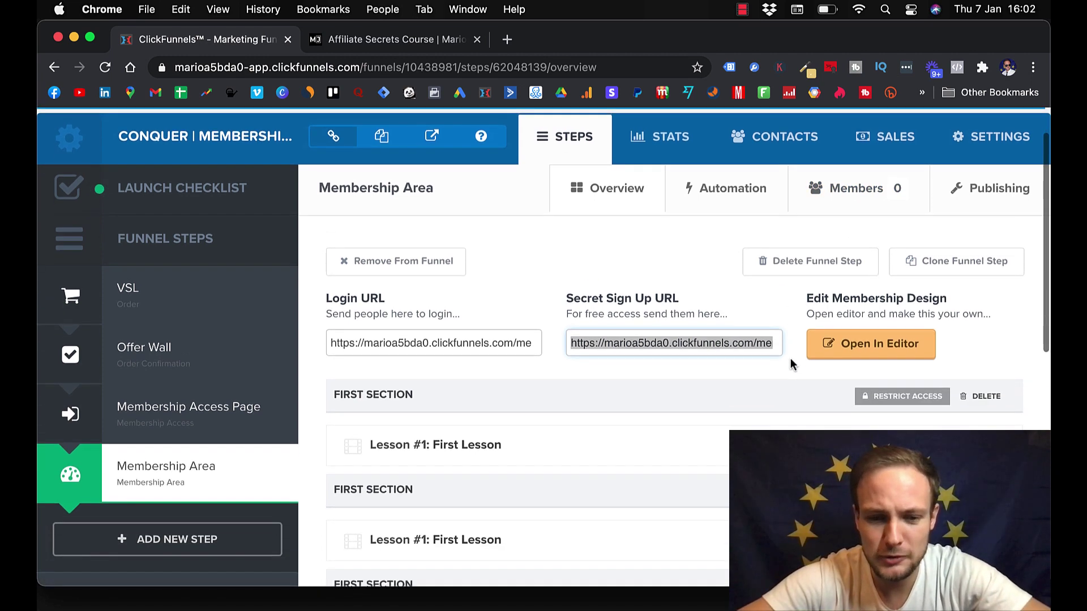
scroll(791, 364, "down", 5)
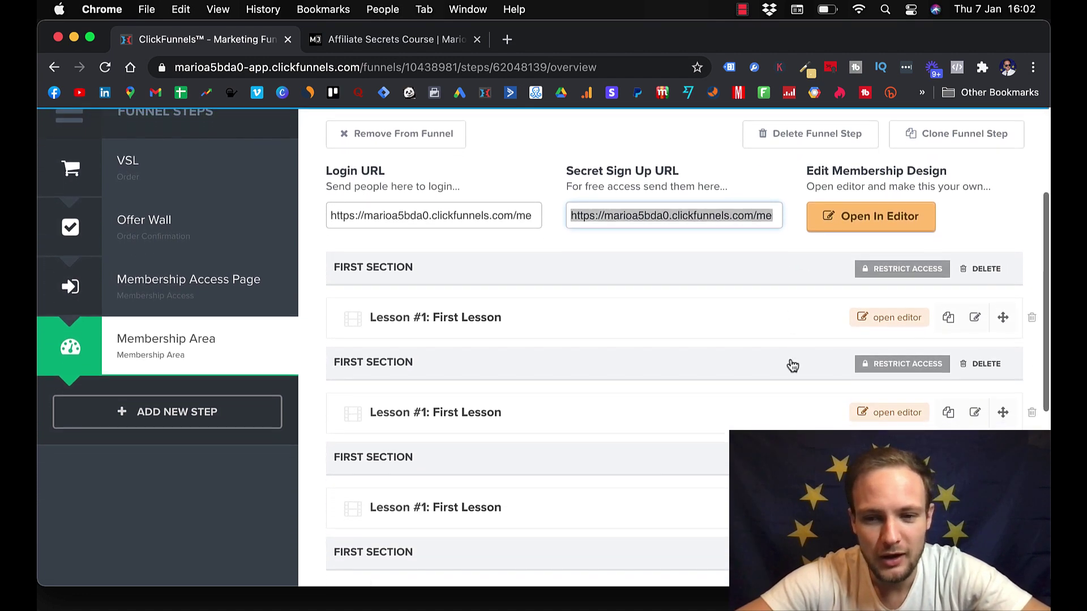
scroll(791, 358, "down", 6)
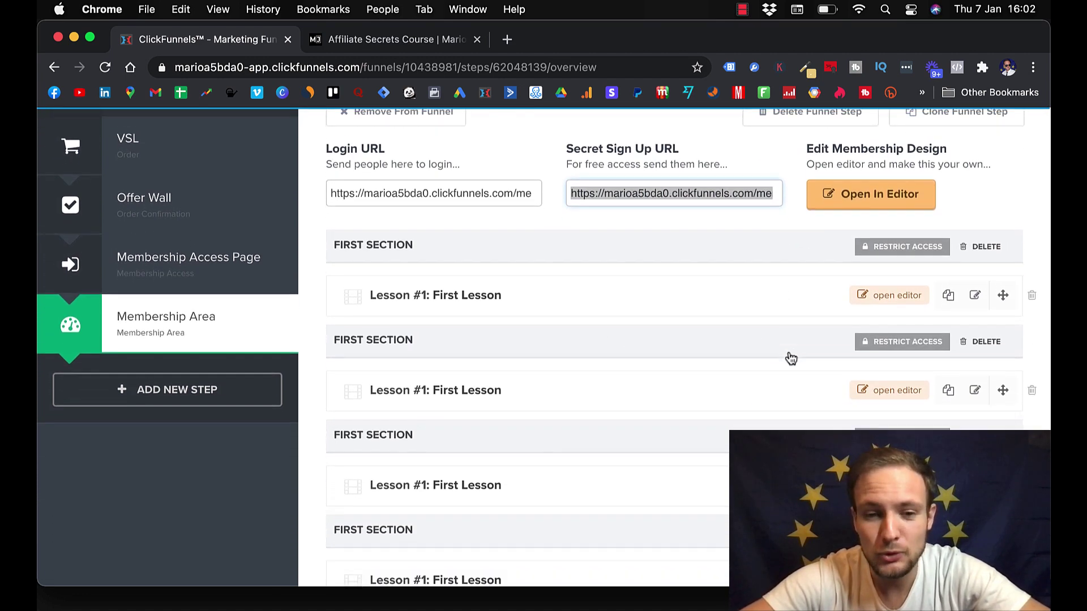
scroll(789, 352, "up", 4)
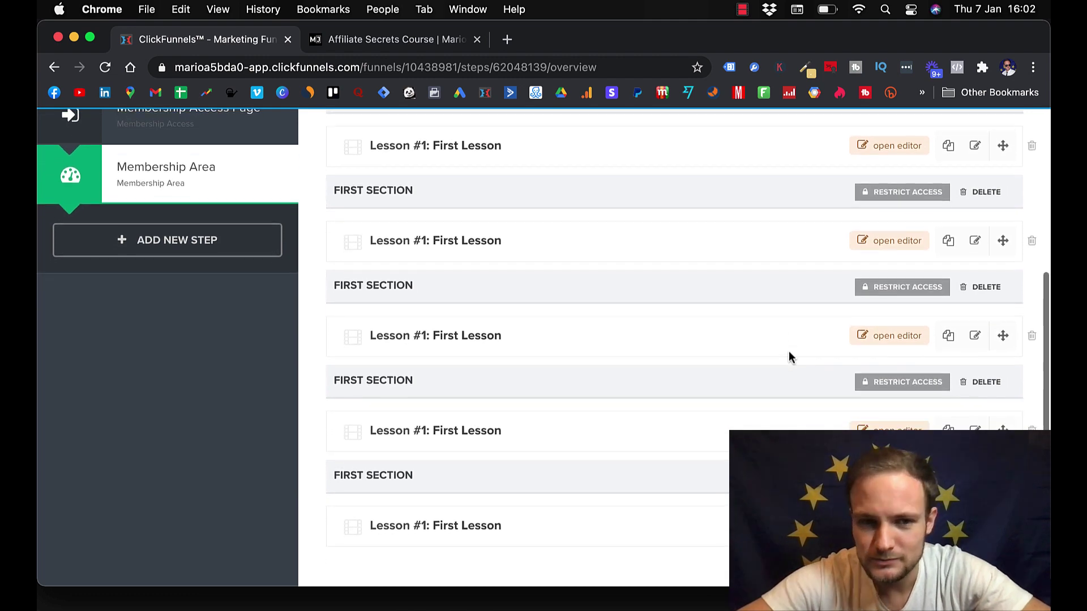
scroll(789, 351, "up", 4)
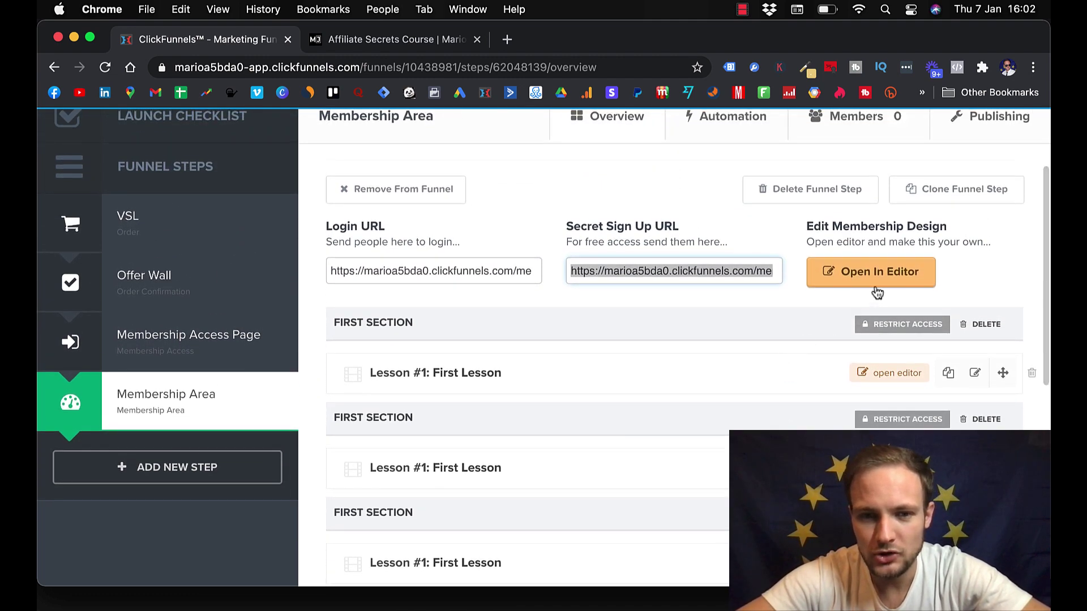
- Open the Members Area lesson page in the editor and inspect the CONQUER logo image settings
left_click(863, 274)
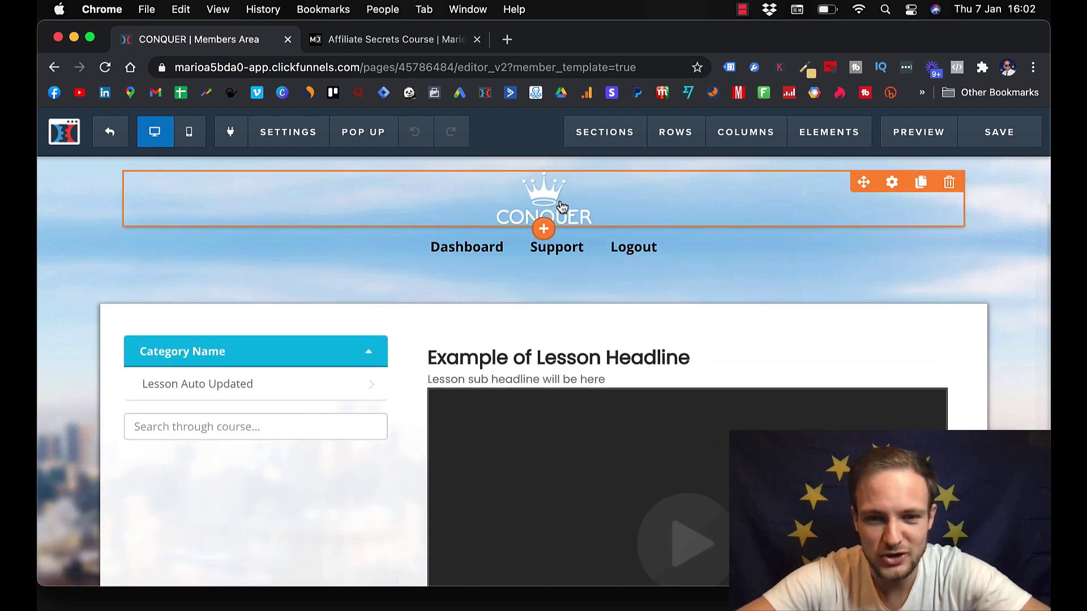
left_click(562, 206)
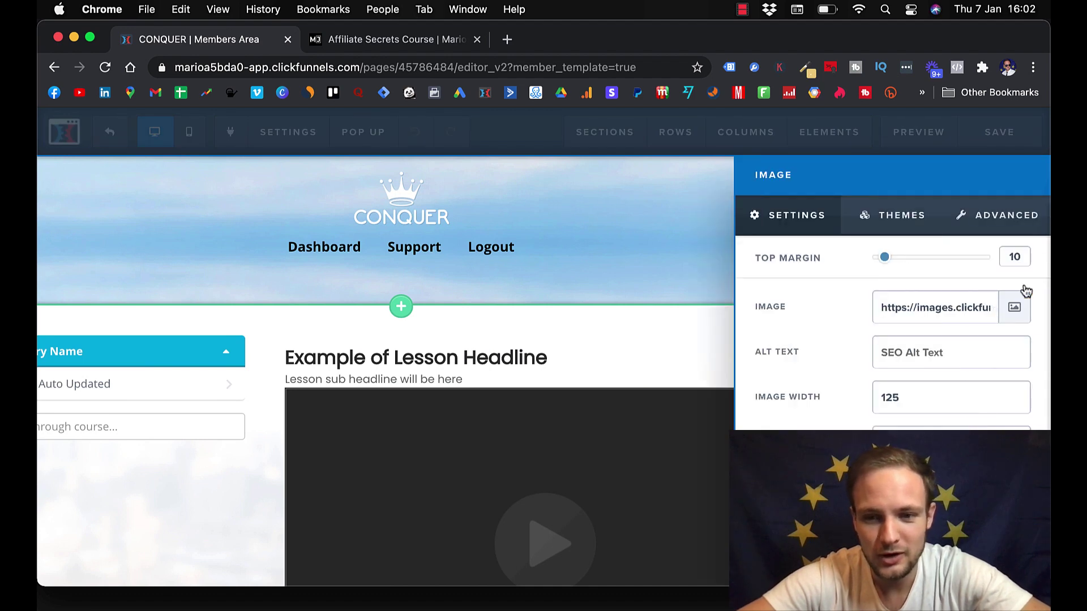
left_click(487, 280)
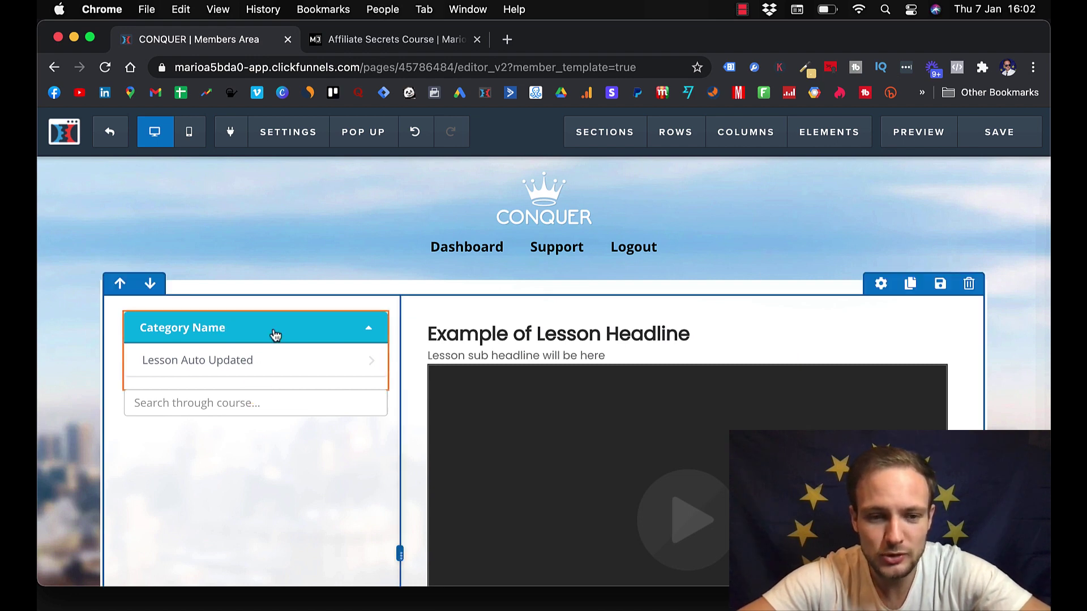
- Try a red text colour on the Membership Nav 2.1 course navigation
left_click(313, 303)
scroll(956, 353, "down", 3)
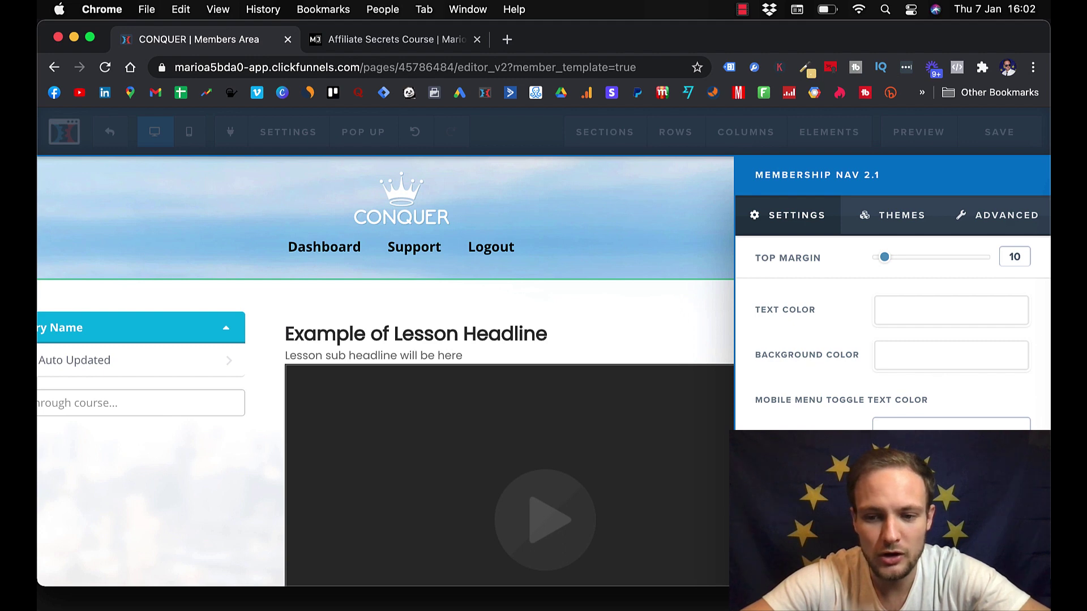
left_click(947, 425)
left_click(780, 363)
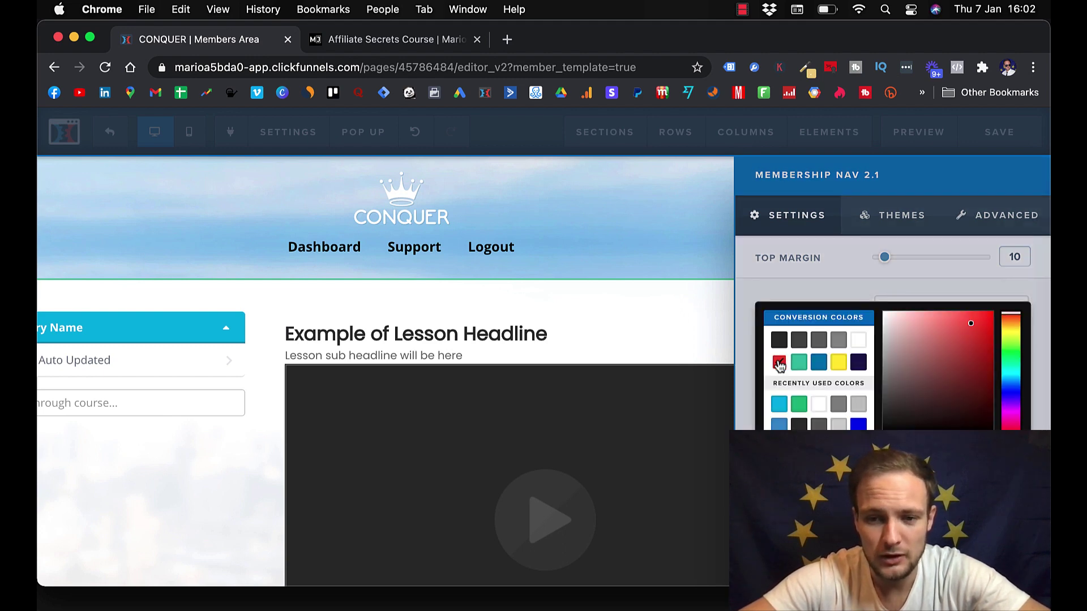
left_click_drag(959, 360, 978, 326)
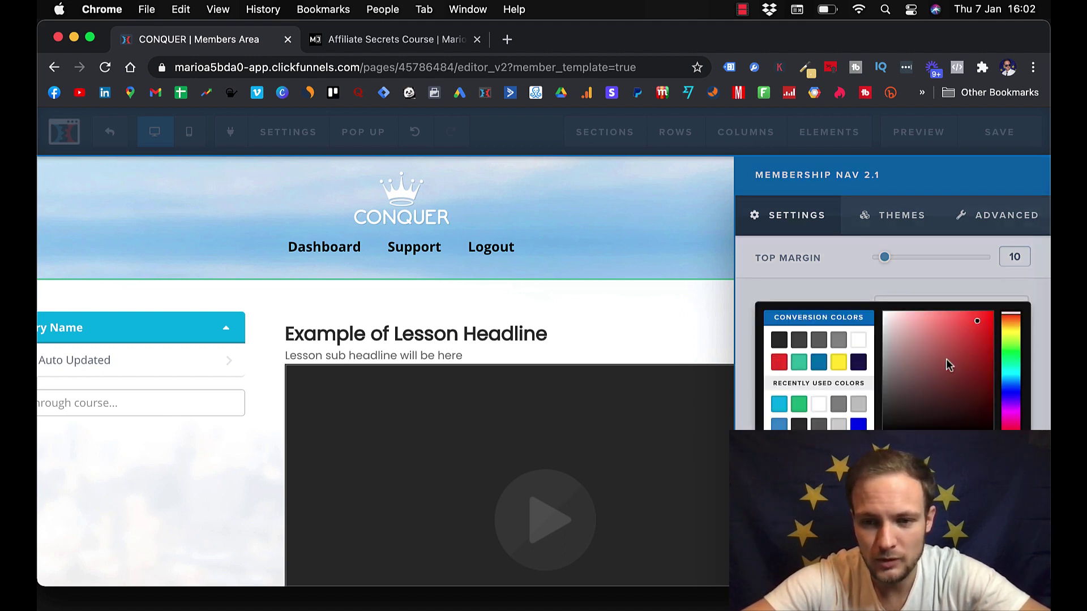
key("Escape")
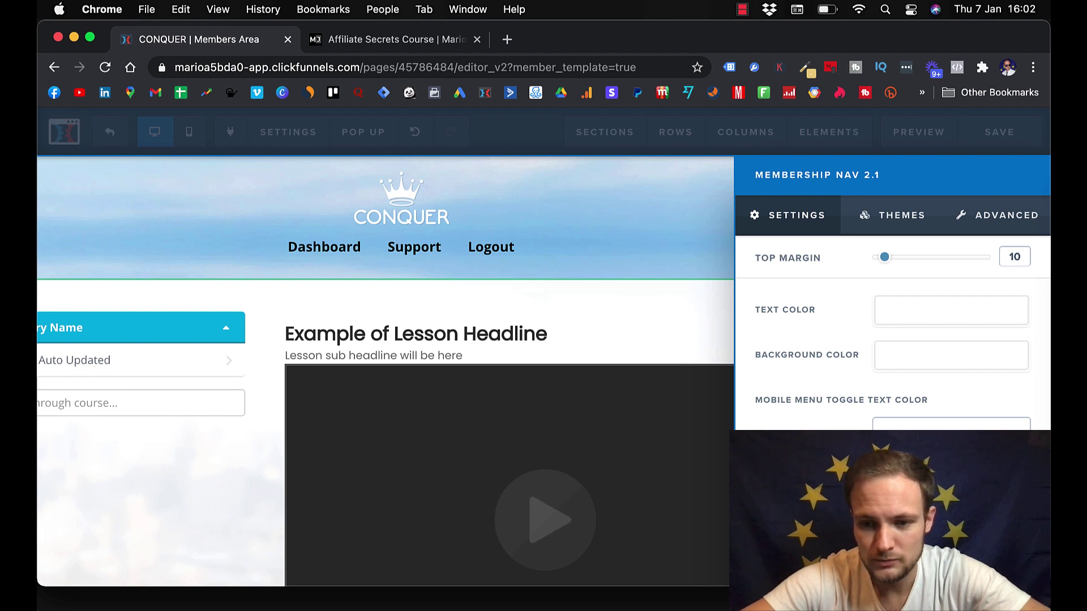
- Test a red navigation background, then restore white background and clear the text colour
left_click(919, 364)
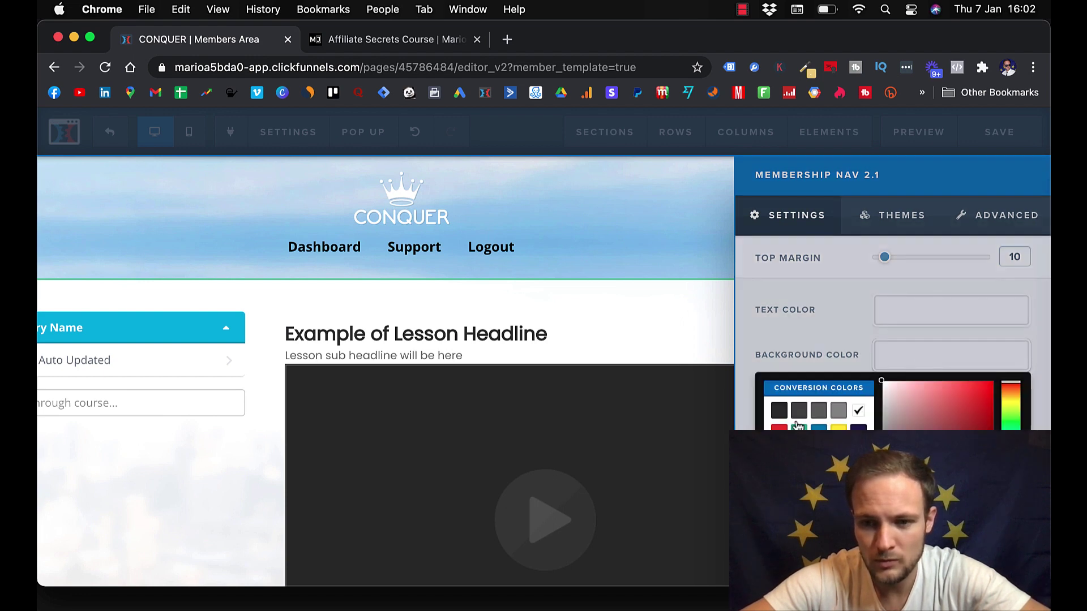
left_click(971, 393)
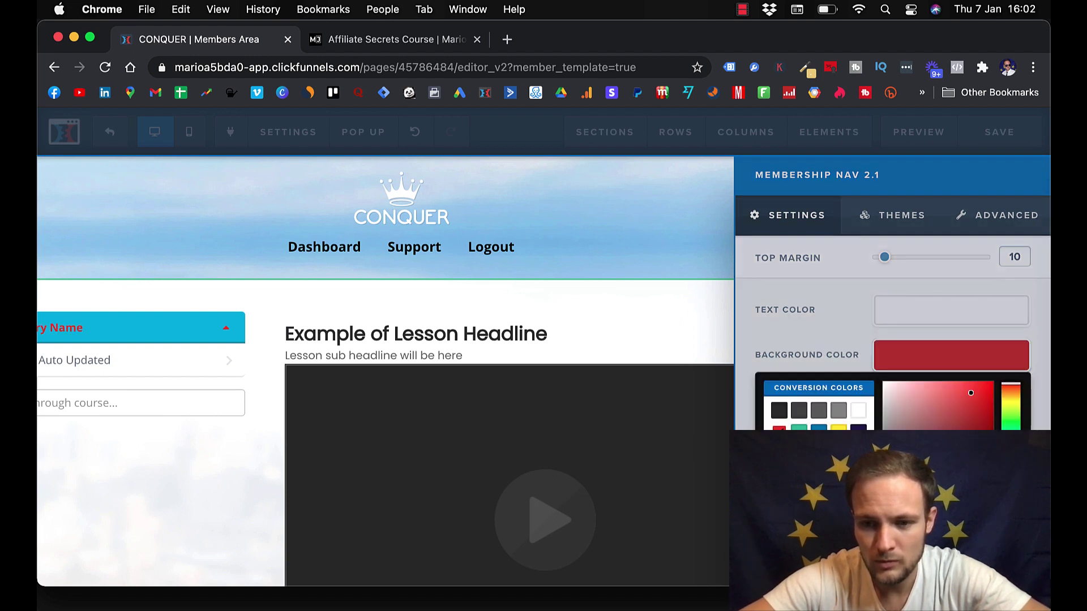
left_click(858, 414)
left_click(952, 310)
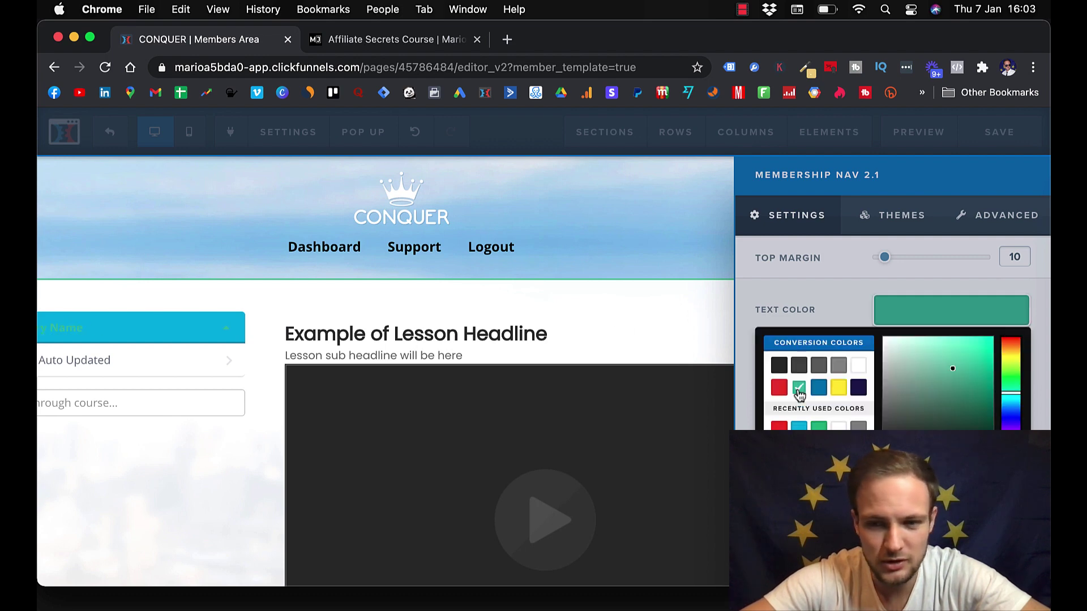
left_click(780, 388)
left_click(836, 428)
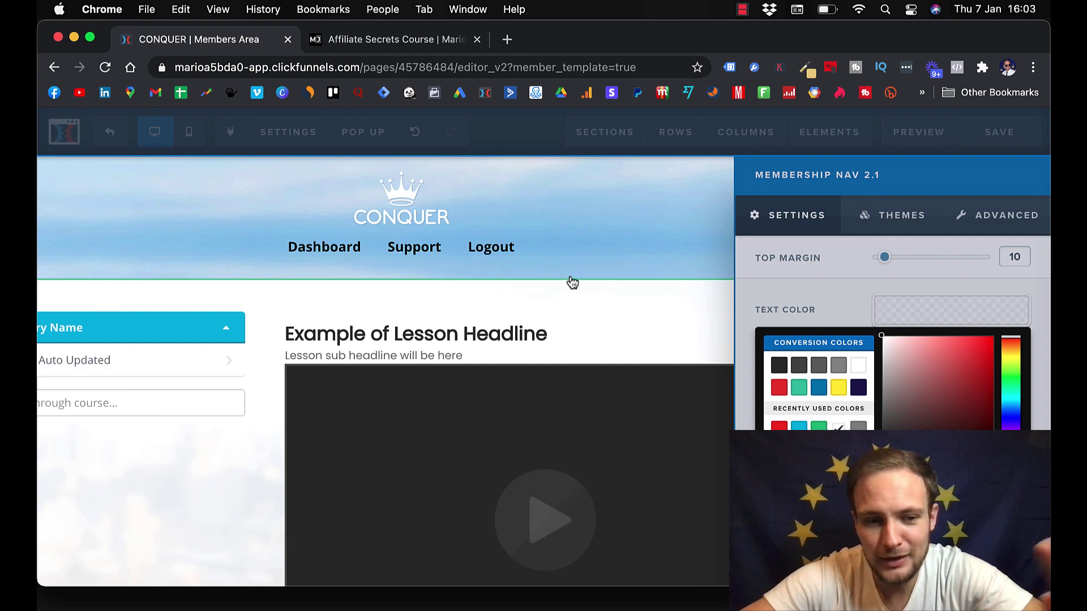
left_click(614, 330)
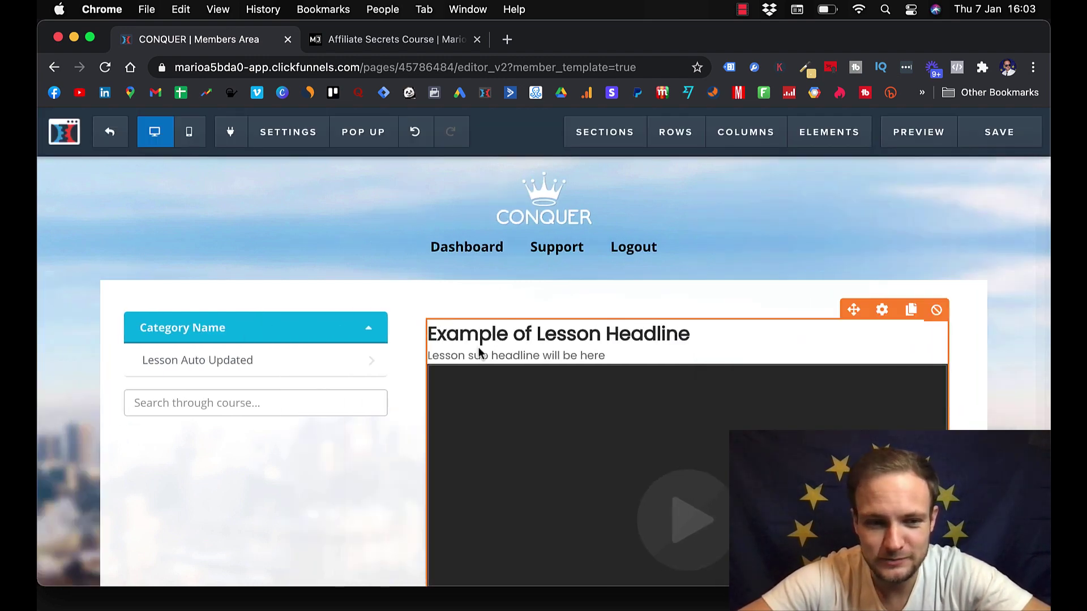
- Once the Members Area template is saved, exit its editor back to the Membership Area step
scroll(879, 400, "down", 6)
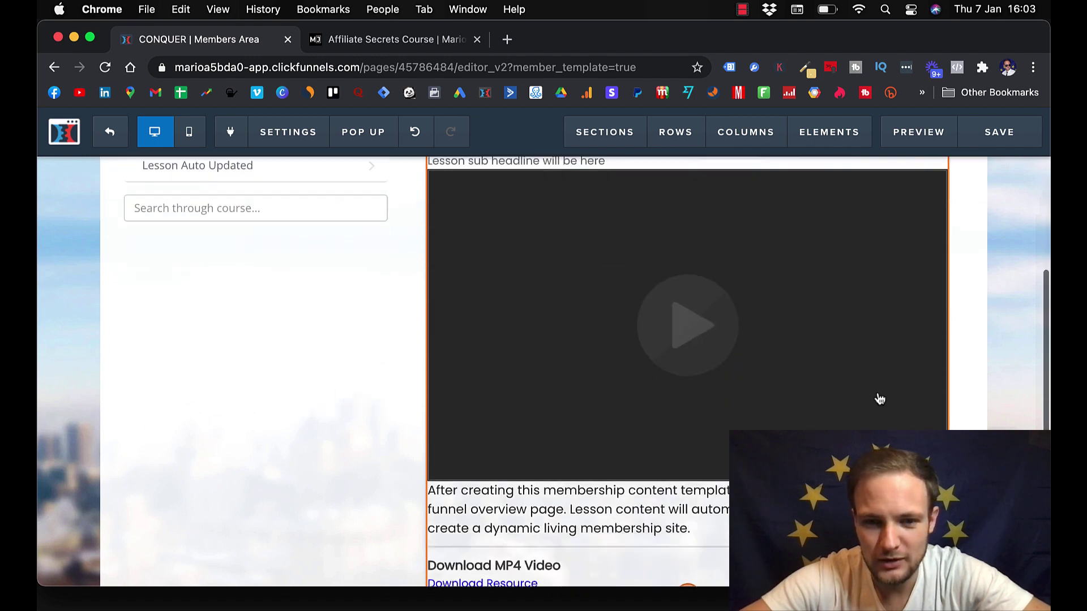
scroll(800, 295, "up", 5)
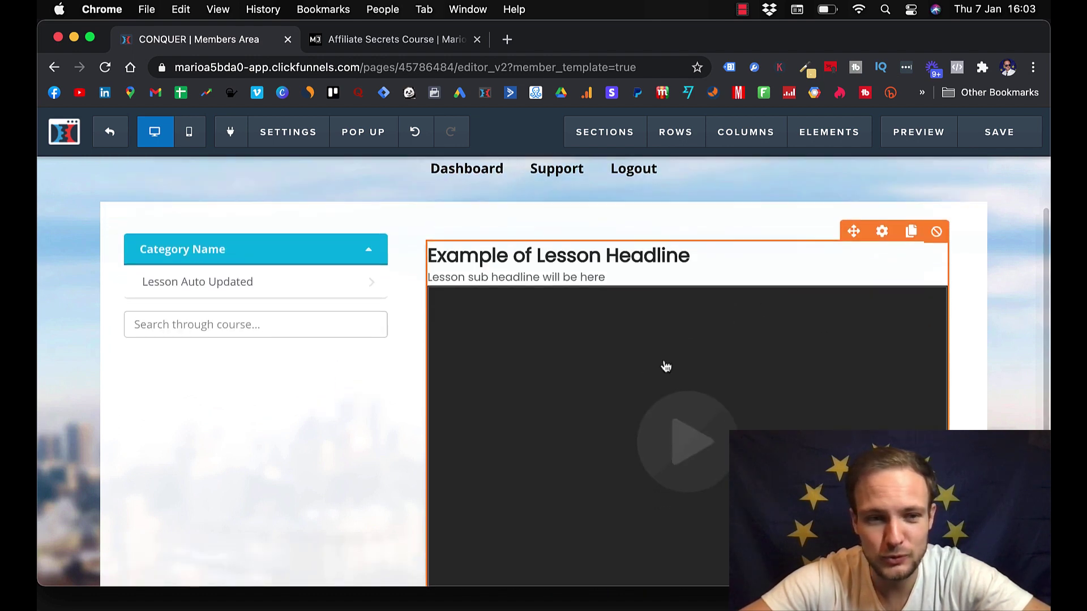
scroll(663, 369, "down", 1)
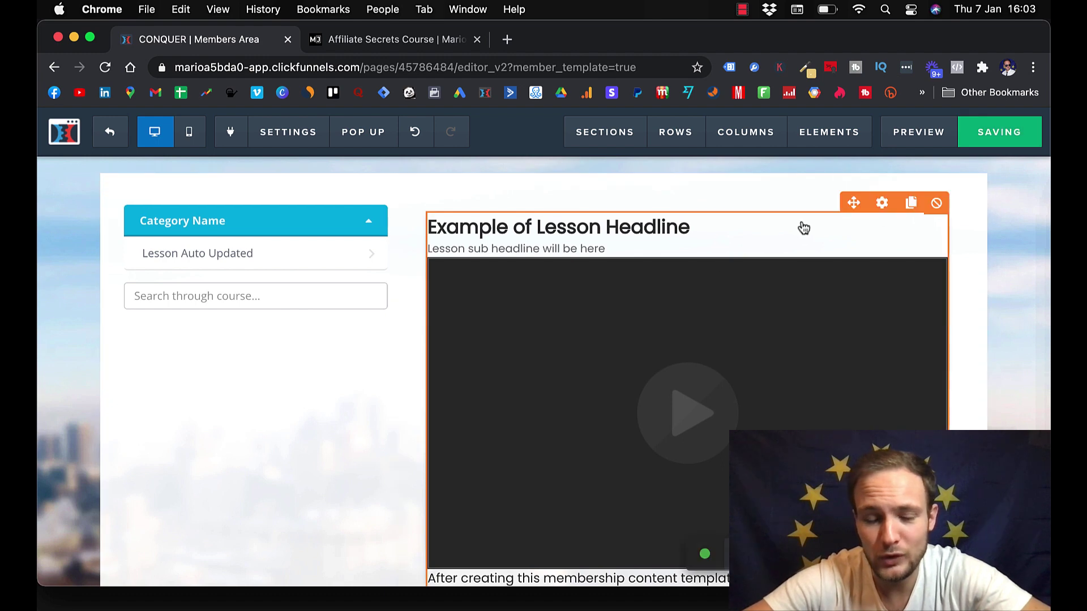
scroll(616, 254, "down", 5)
scroll(616, 254, "down", 2)
scroll(616, 254, "up", 8)
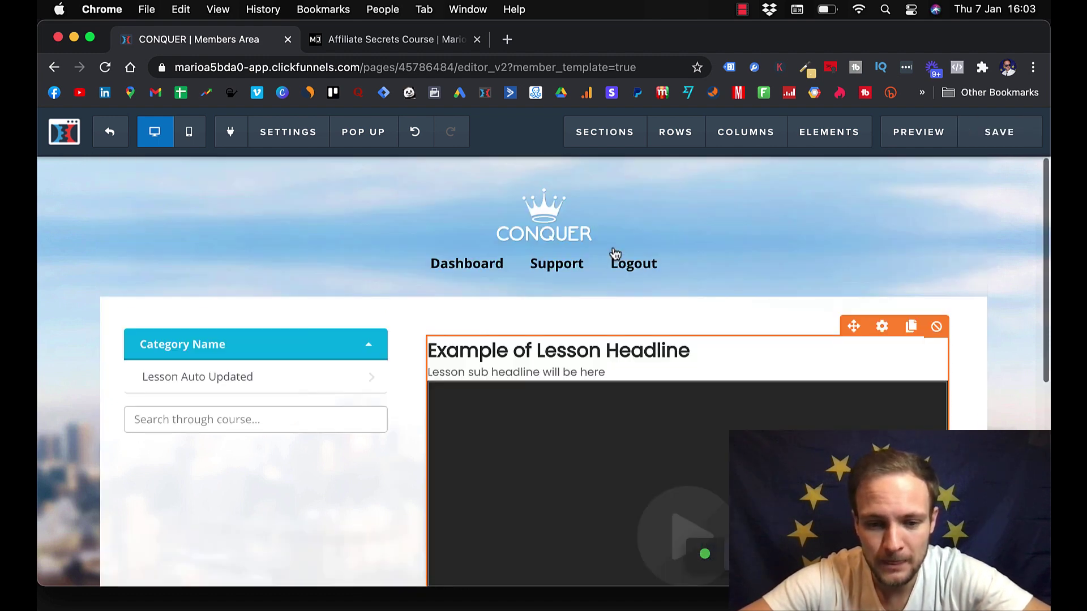
scroll(614, 254, "down", 10)
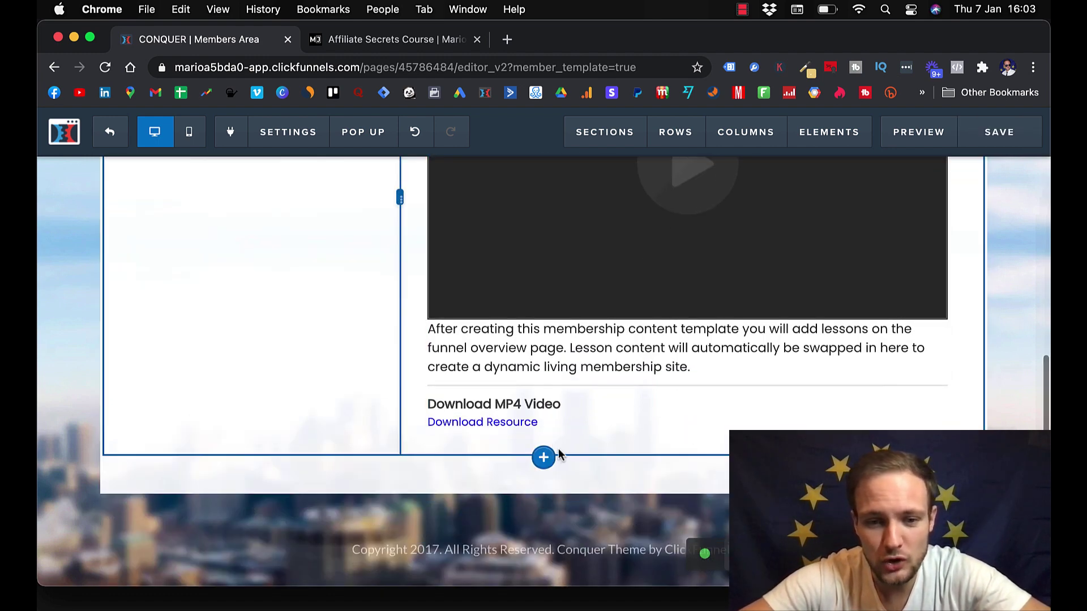
scroll(578, 447, "down", 1)
scroll(595, 435, "up", 10)
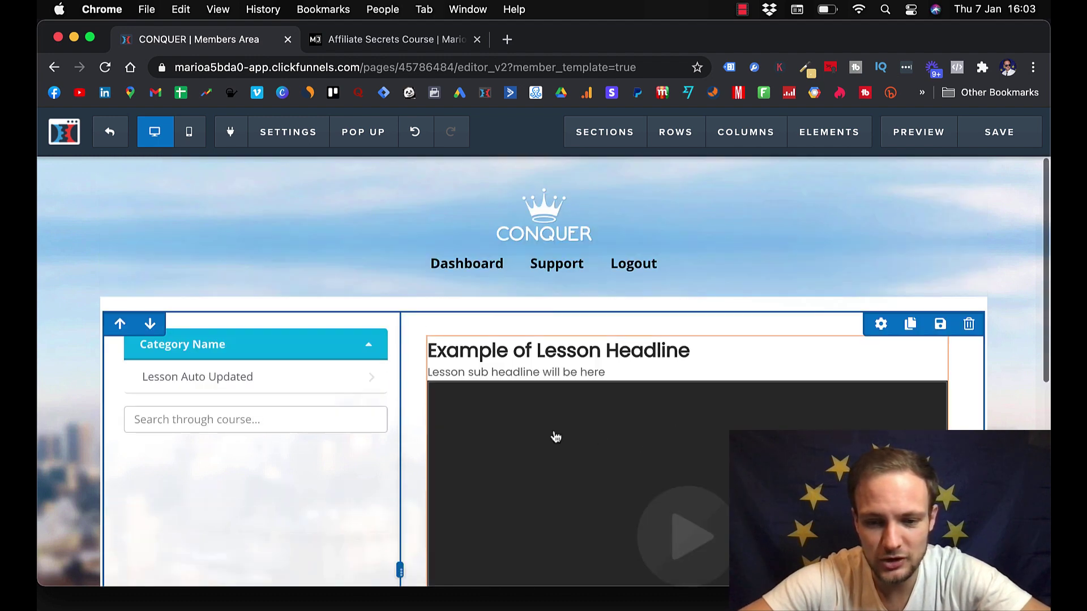
left_click(111, 131)
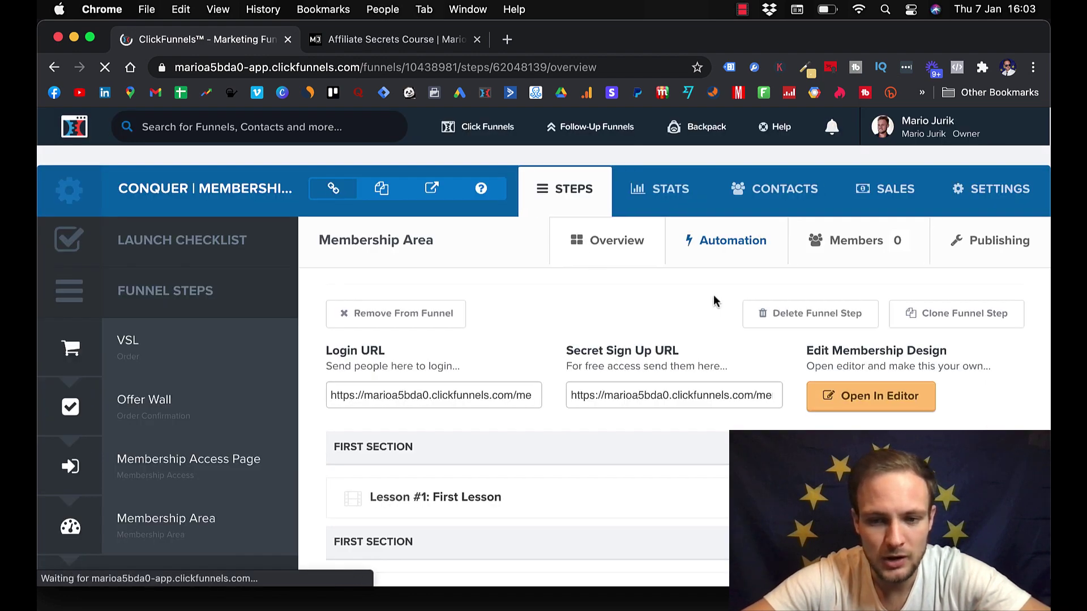
- Open the second 'Lesson #1: First Lesson' from the lesson list in the editor
scroll(715, 301, "down", 1)
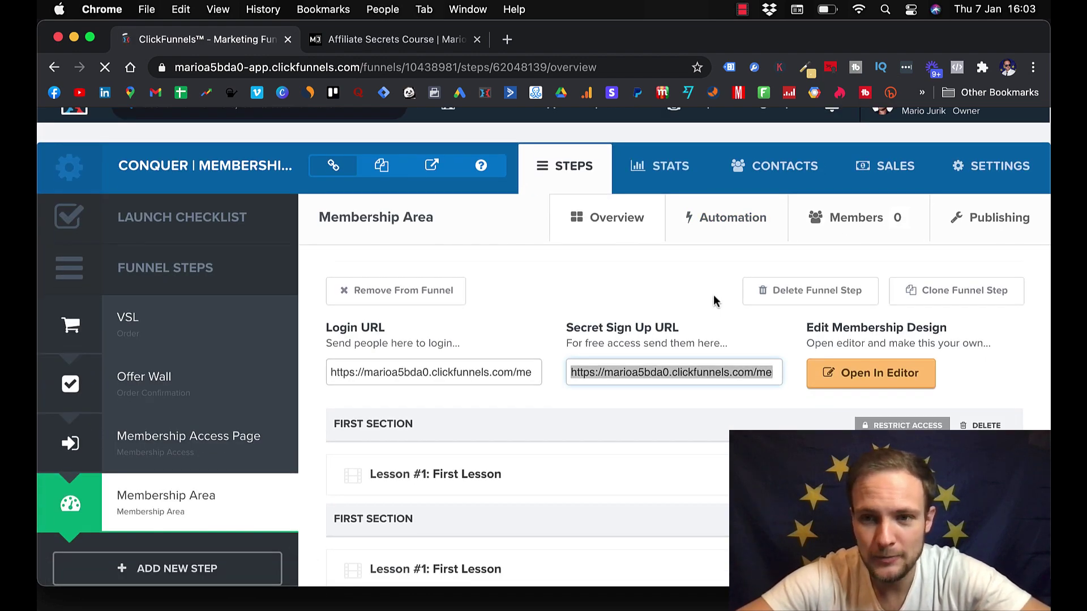
scroll(721, 384, "down", 2)
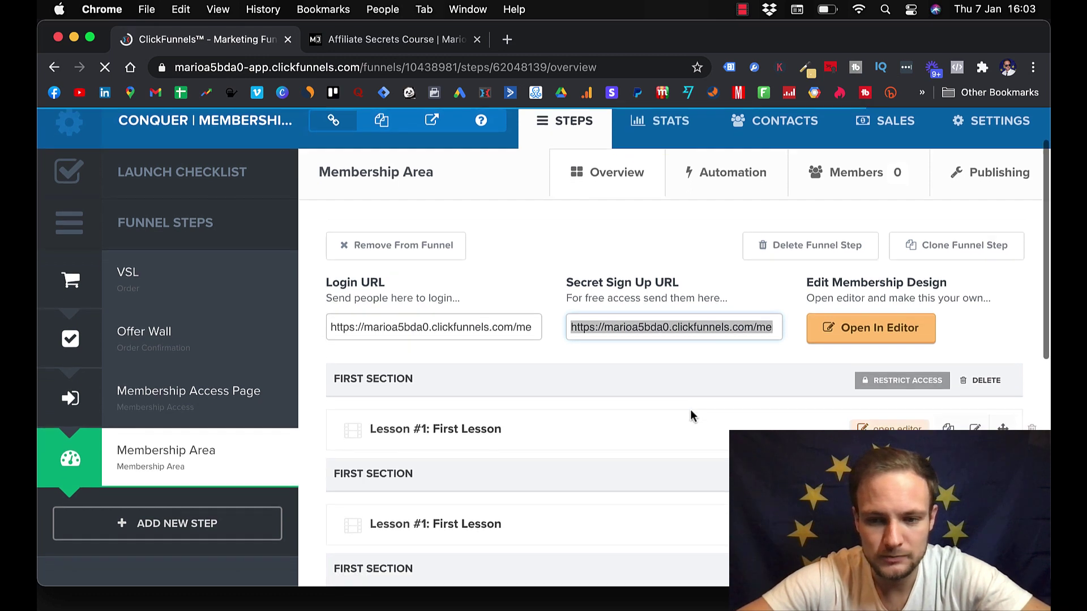
scroll(691, 416, "down", 4)
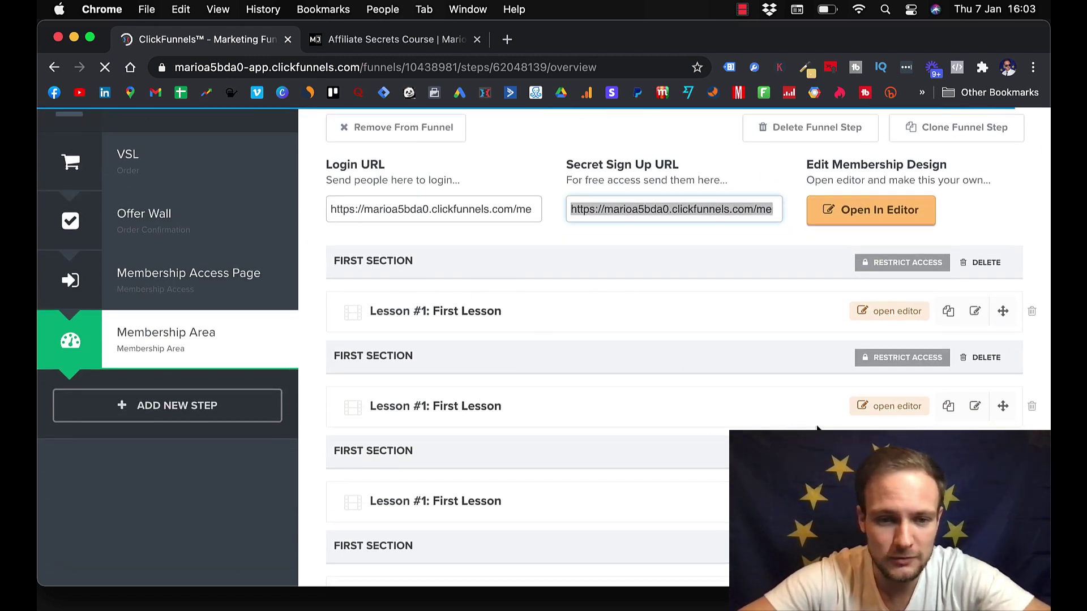
left_click(890, 408)
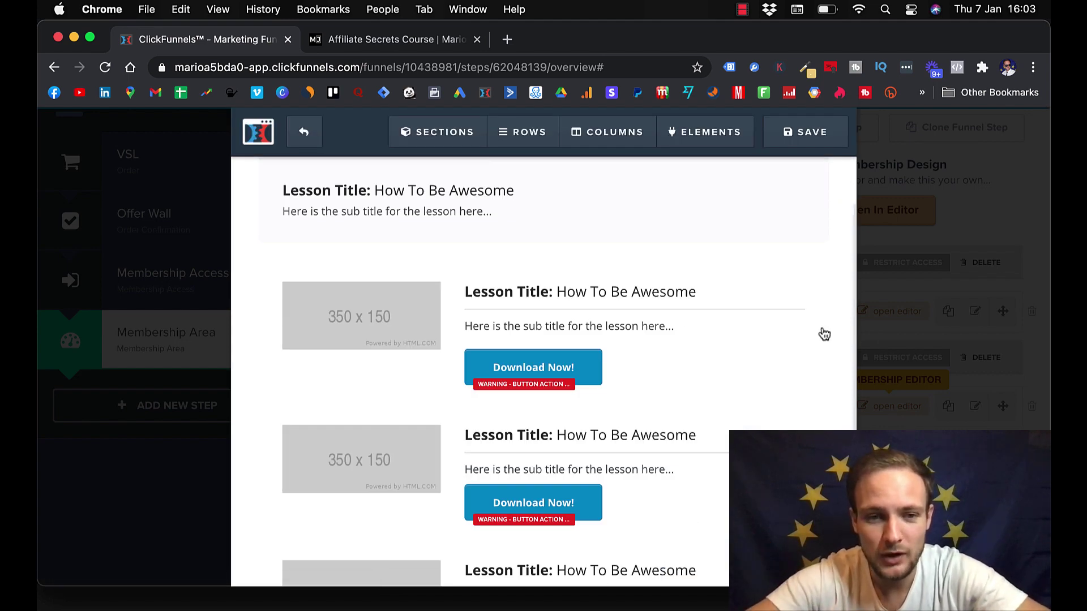
- Add a new 1-column row below the first lesson row and delete the old image-and-download row
scroll(507, 314, "down", 3)
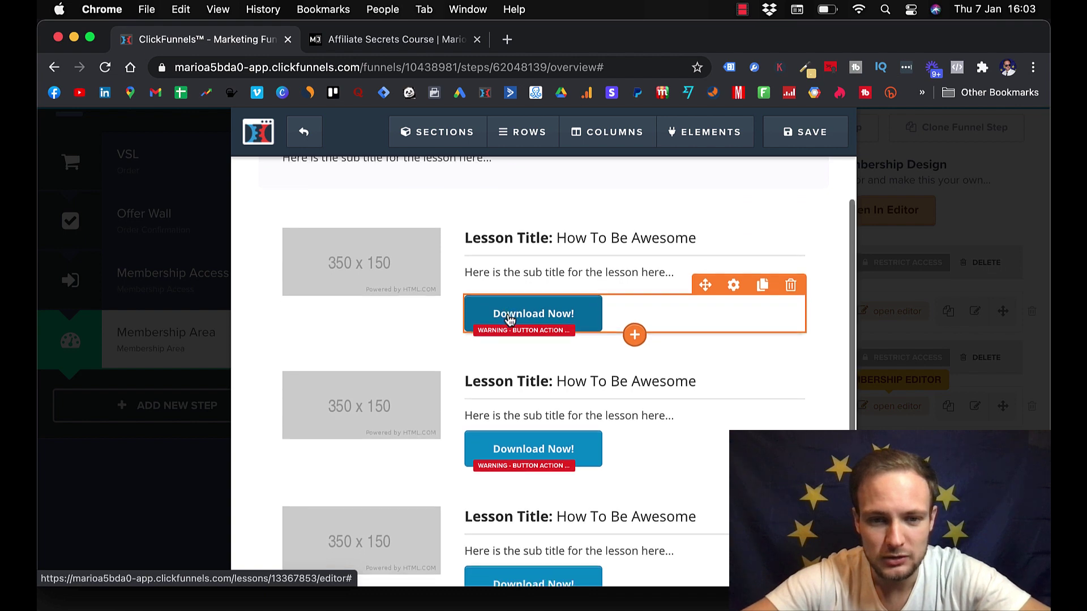
scroll(508, 320, "down", 3)
scroll(583, 294, "up", 6)
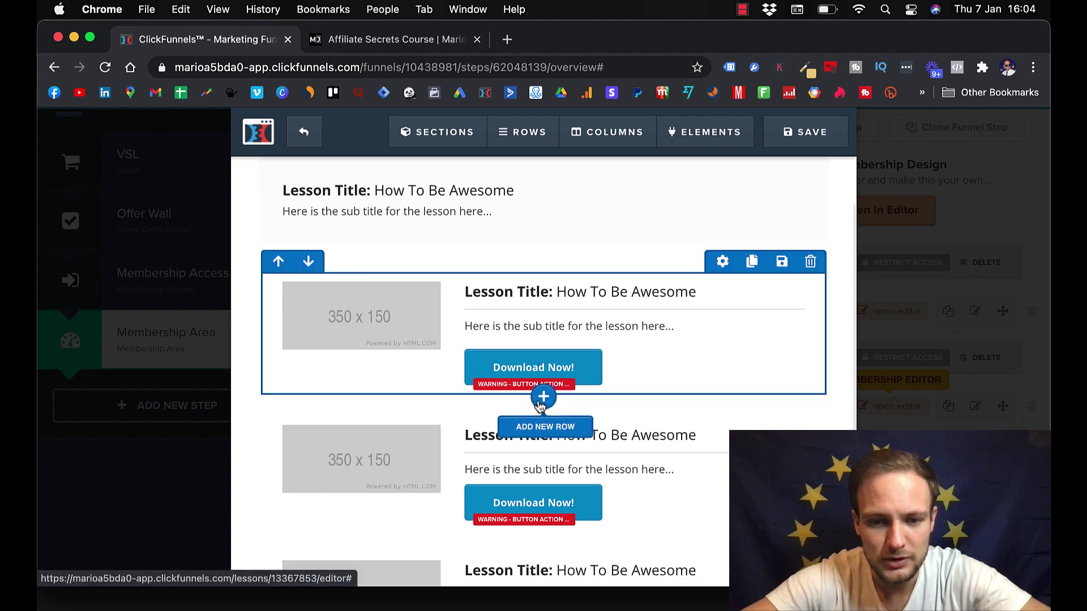
left_click(541, 400)
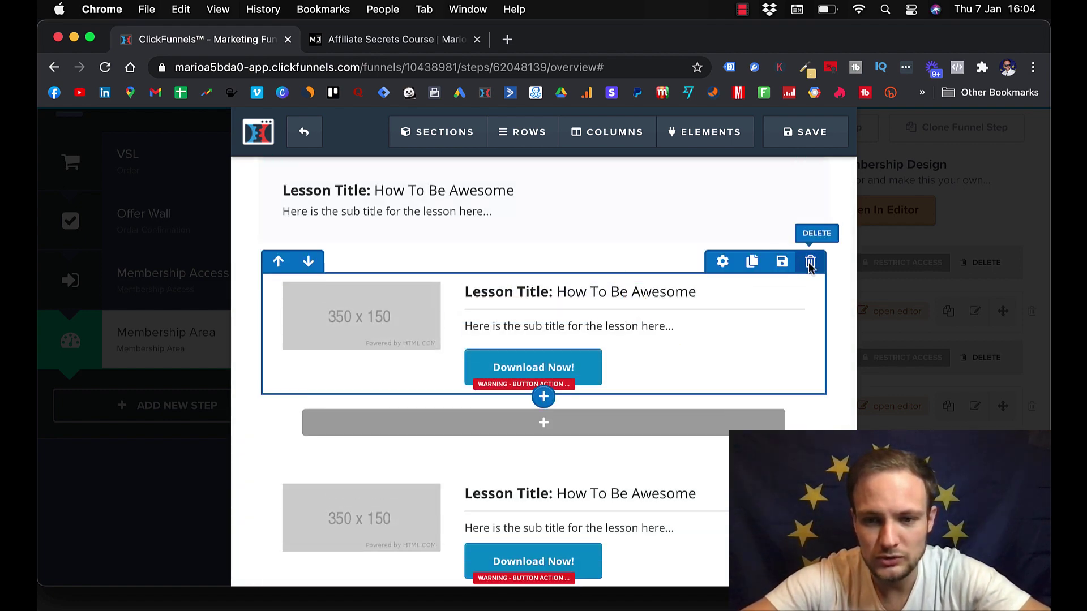
left_click(810, 261)
left_click(695, 162)
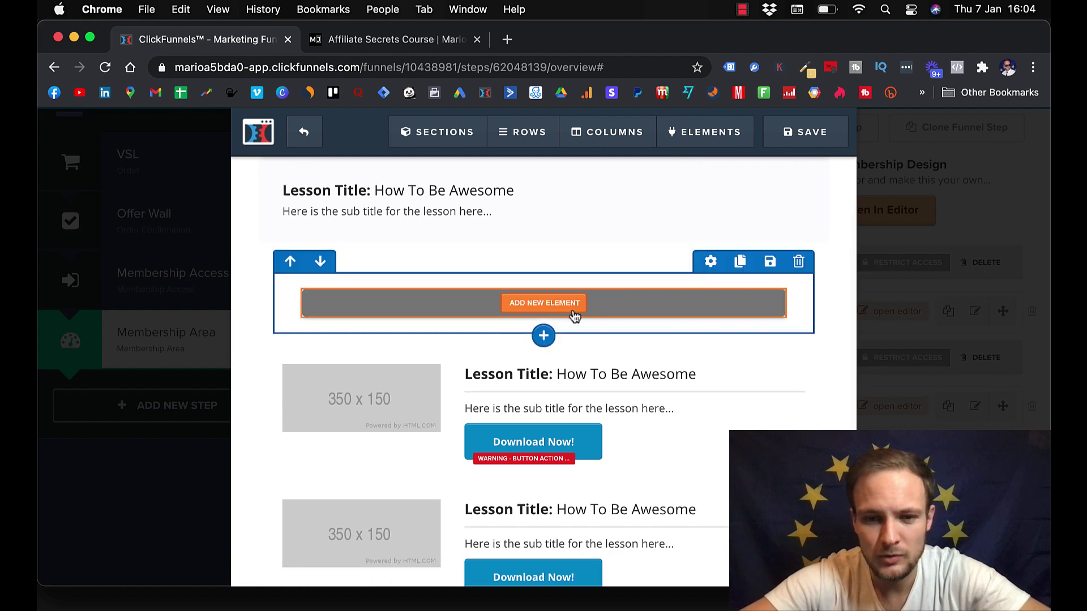
- Insert a video element into the new empty row
left_click(573, 310)
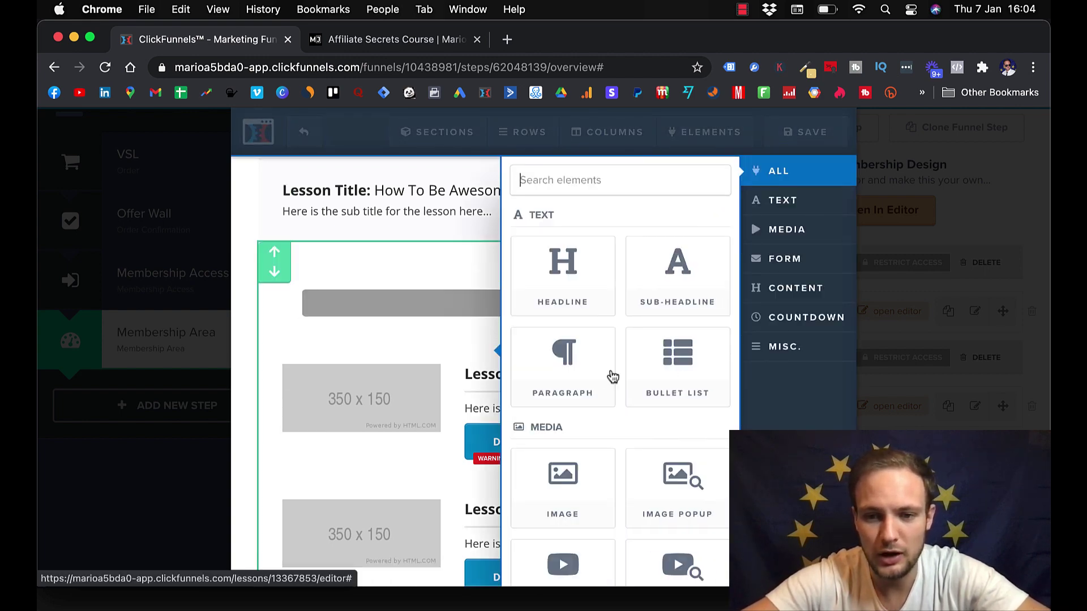
scroll(563, 557, "down", 2)
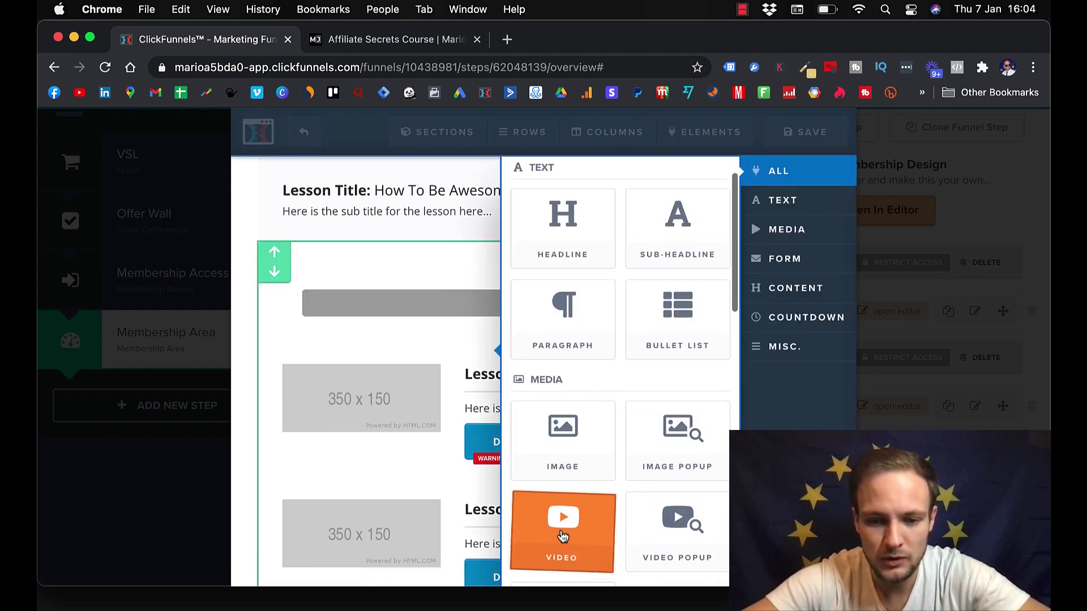
left_click(562, 536)
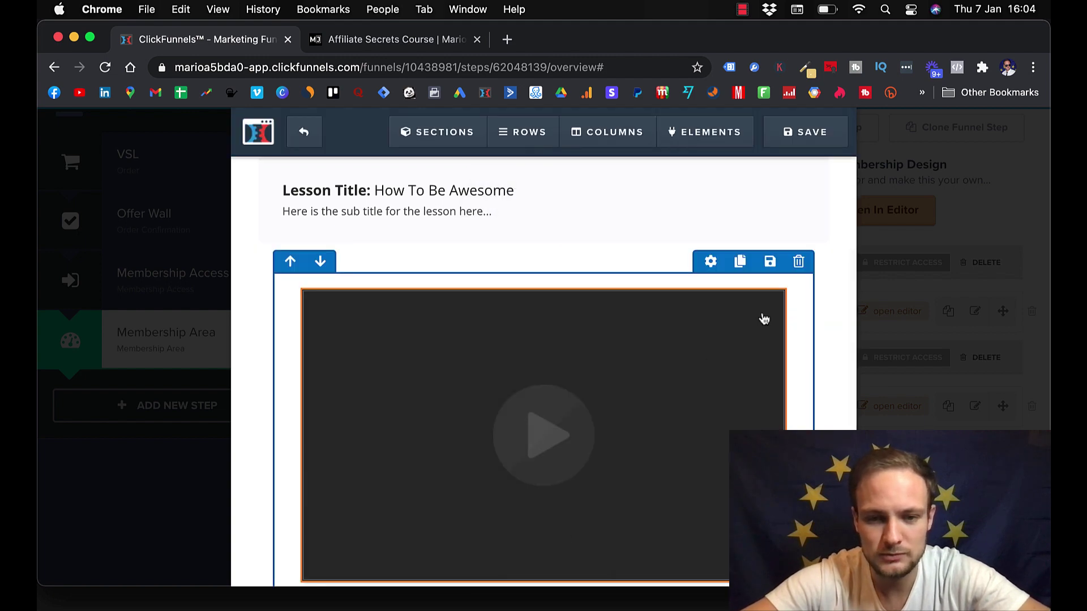
scroll(793, 238, "down", 3)
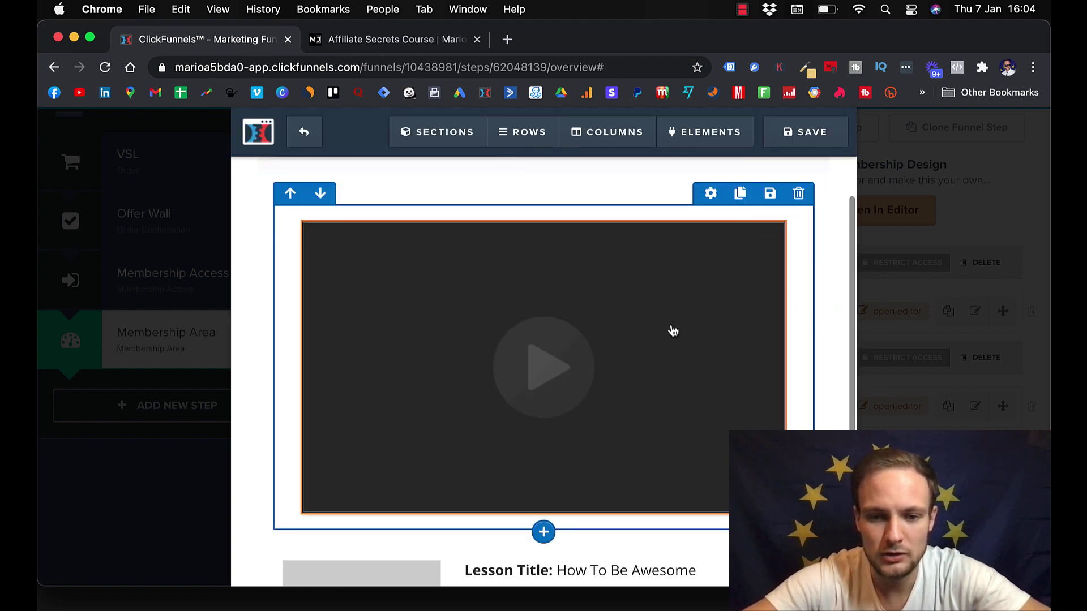
- Set the new lesson video's type to Vimeo, close its settings, and save the lesson page
scroll(652, 336, "up", 3)
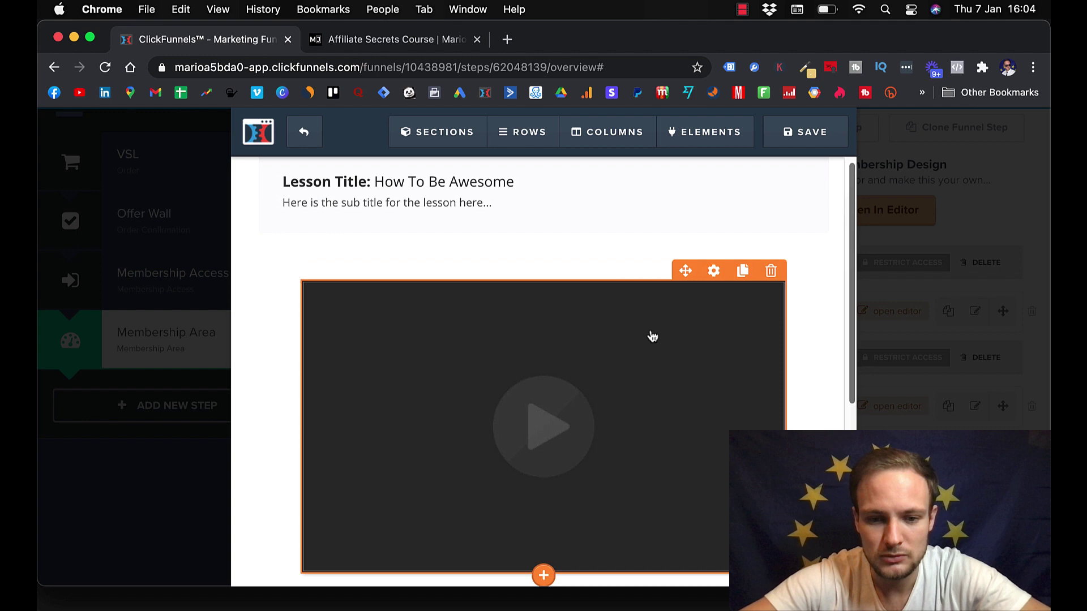
left_click(587, 353)
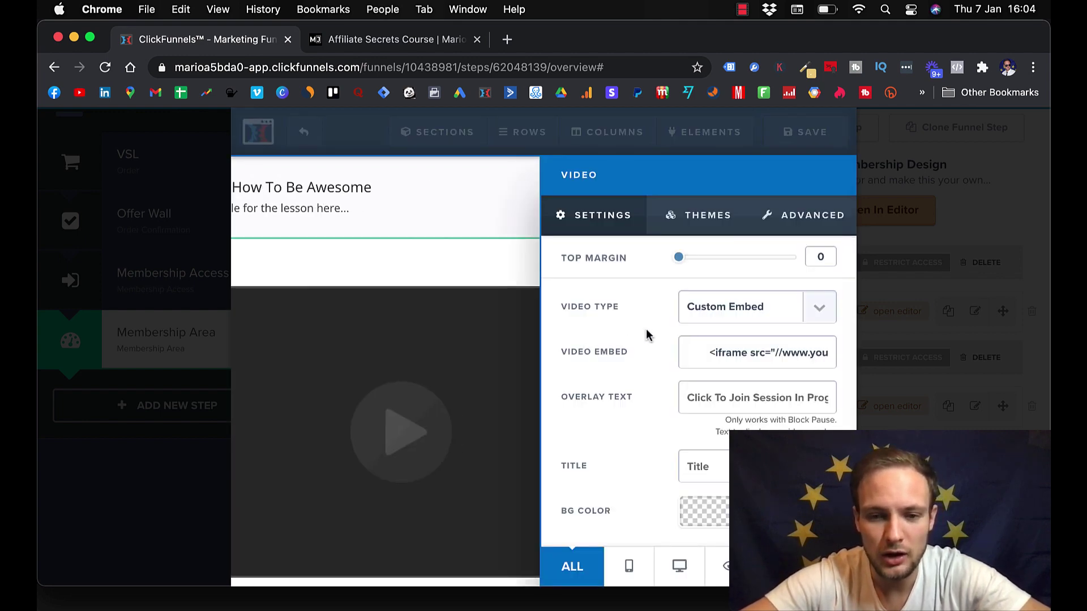
left_click(816, 313)
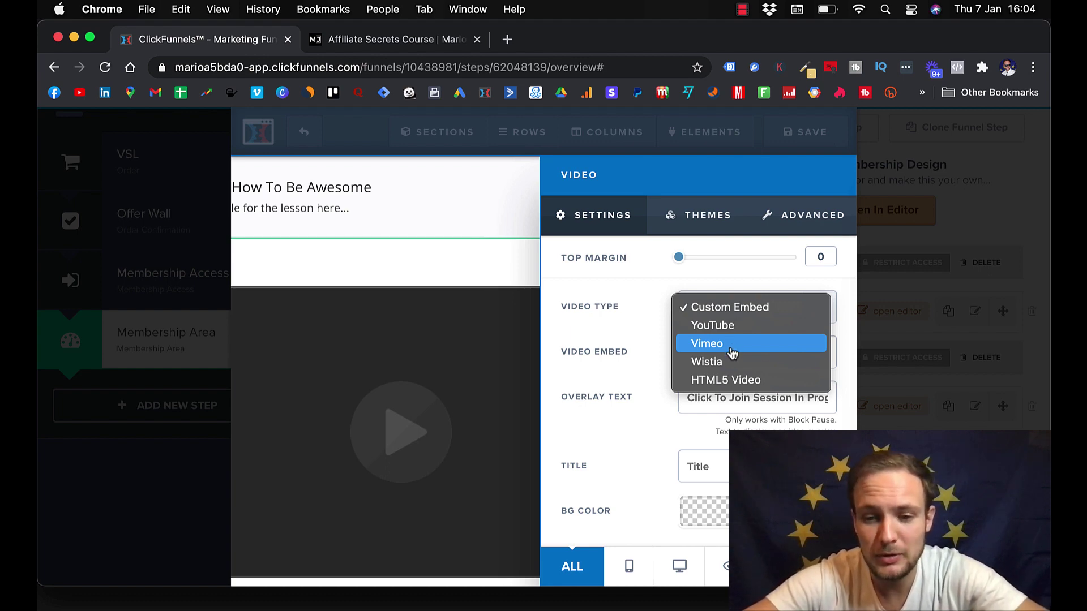
left_click(645, 350)
left_click(785, 311)
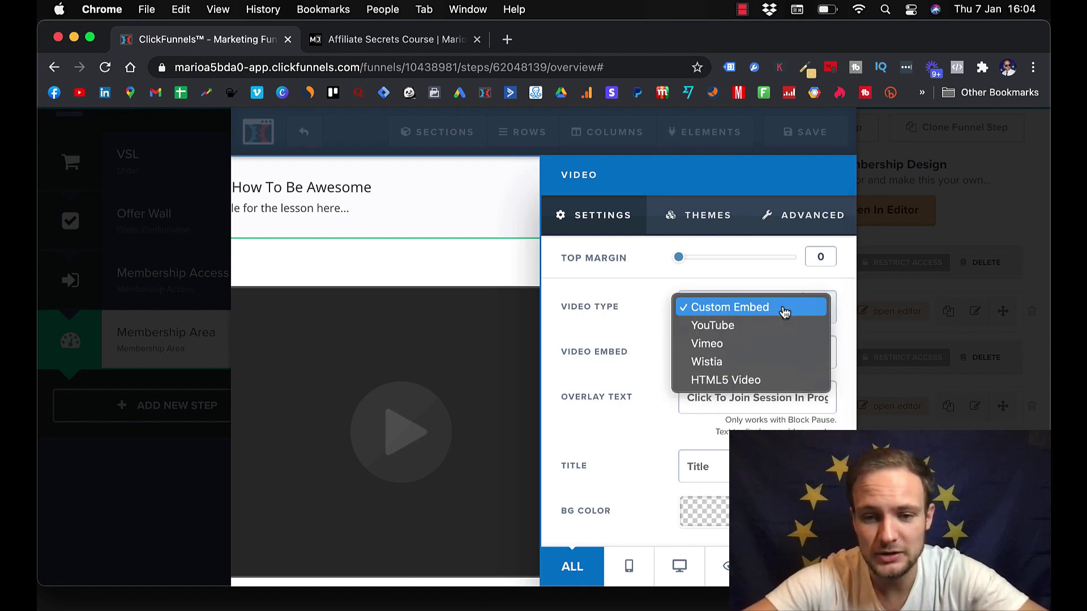
left_click(771, 342)
left_click(745, 351)
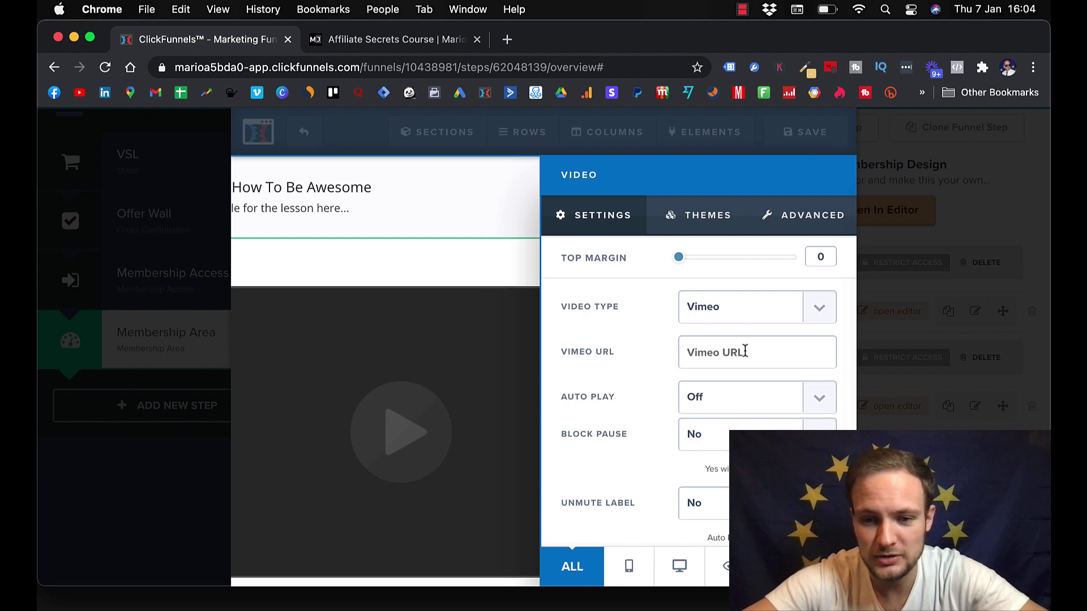
left_click(528, 357)
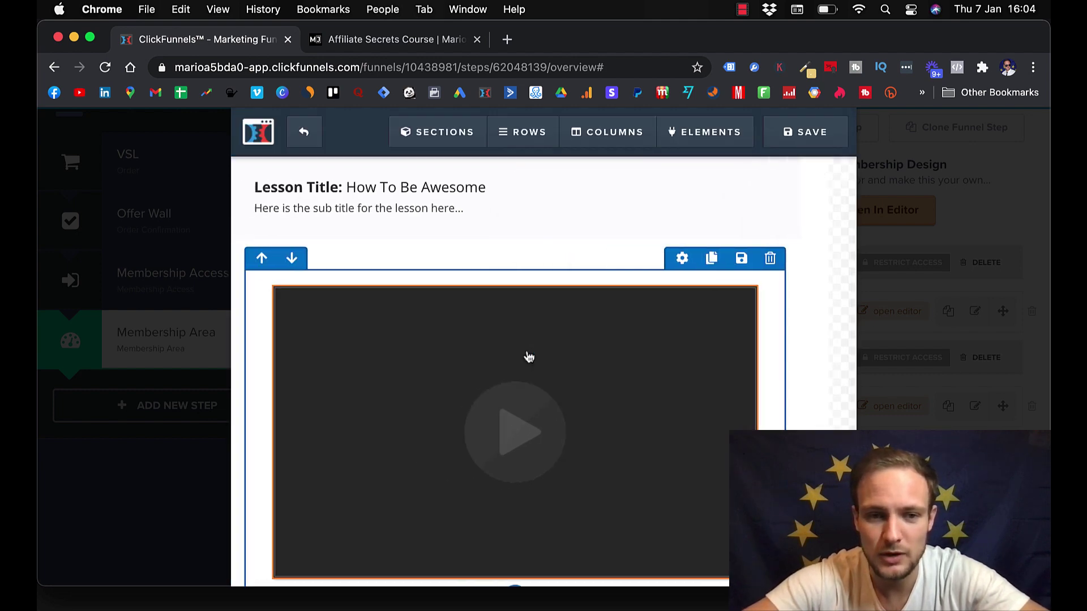
left_click(818, 144)
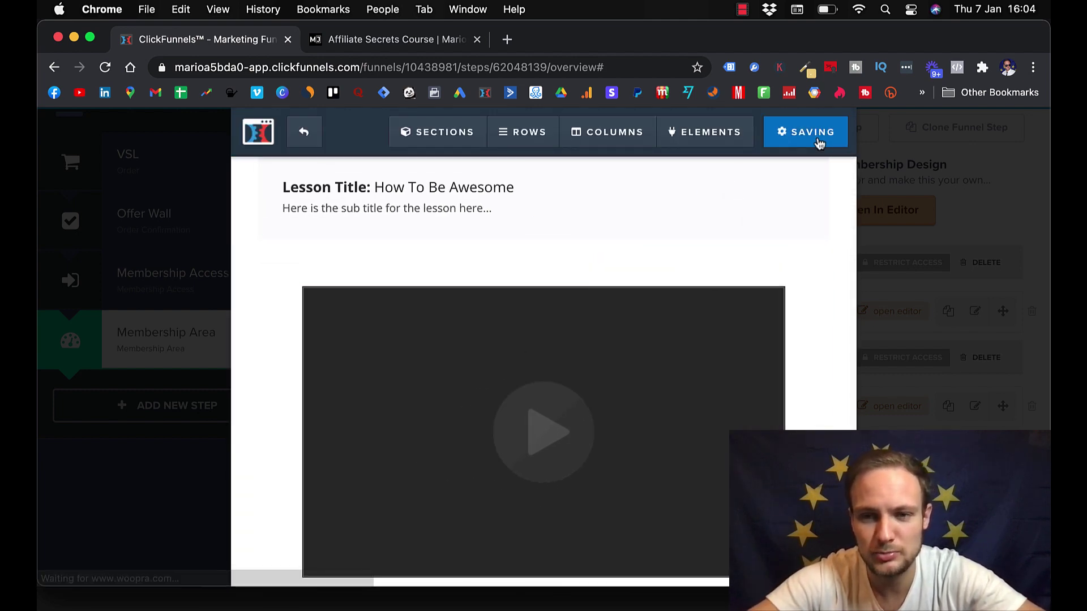
- Back on the overview, duplicate the second section's Lesson #1: First Lesson into Lesson #2
left_click(314, 134)
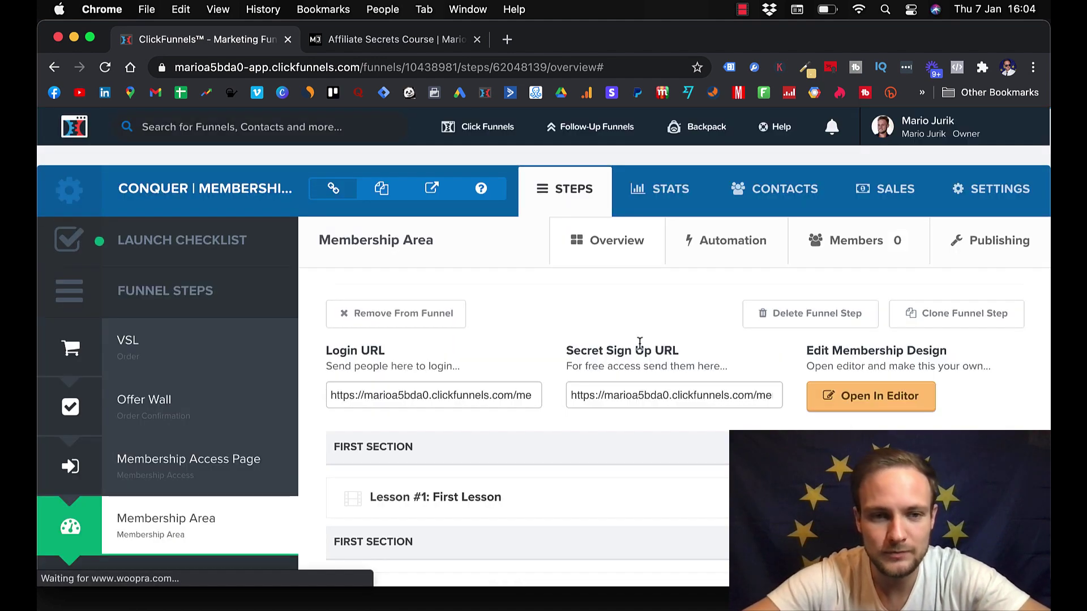
scroll(639, 347, "down", 5)
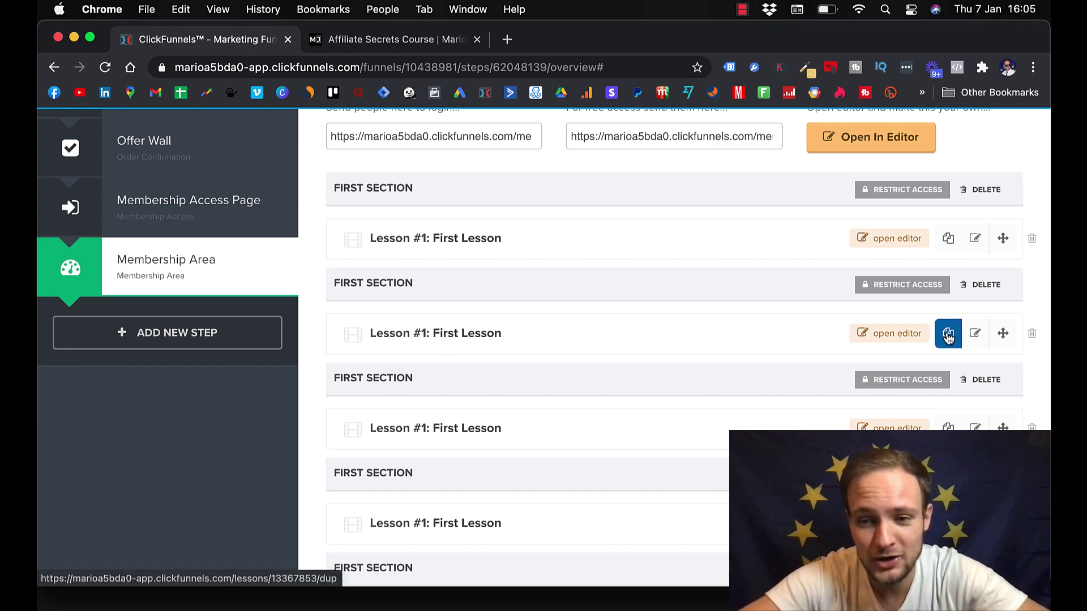
left_click(949, 334)
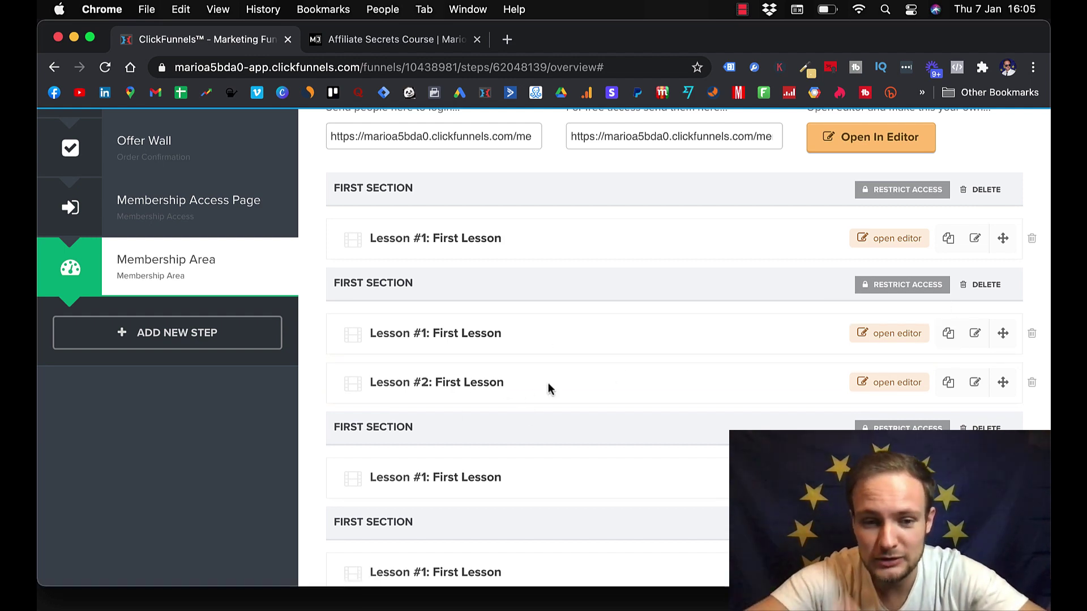
scroll(548, 388, "up", 1)
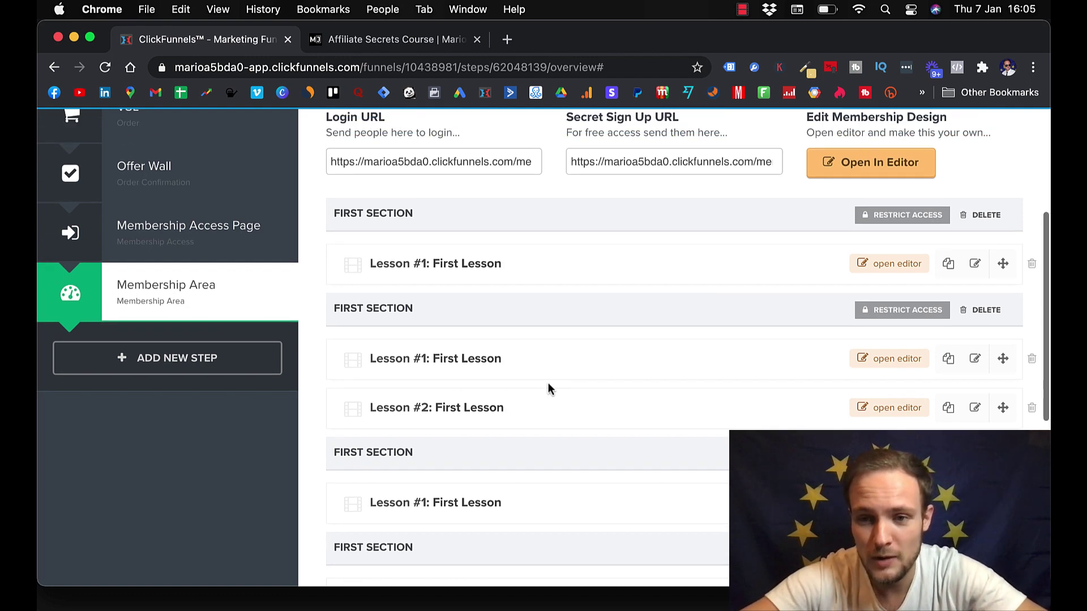
- Open the second section's access settings and browse the Upgrade Offer Funnel Step list without selecting anything
left_click(912, 313)
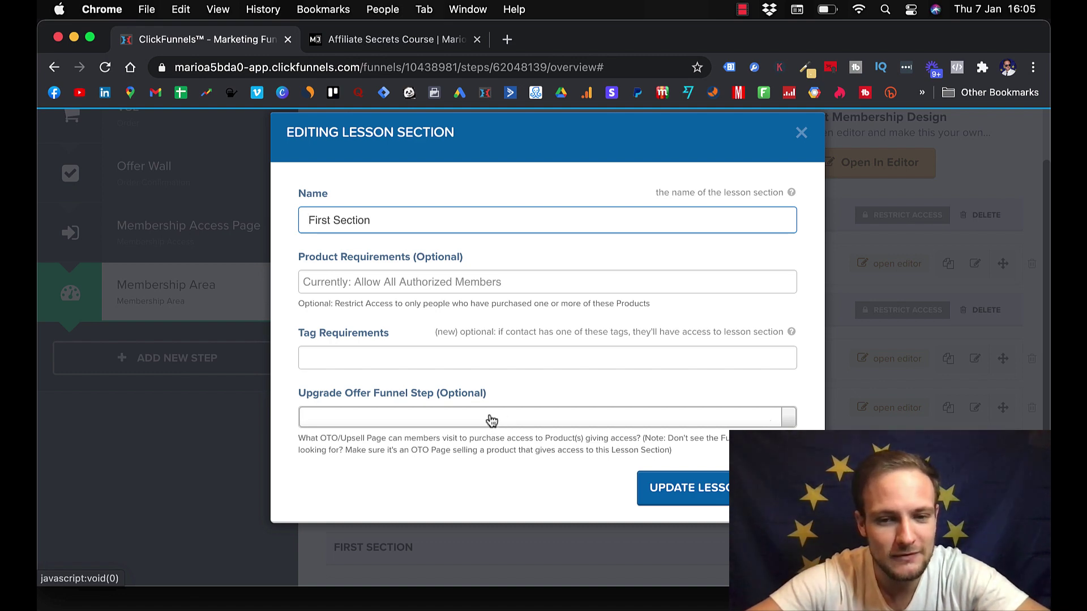
left_click(491, 419)
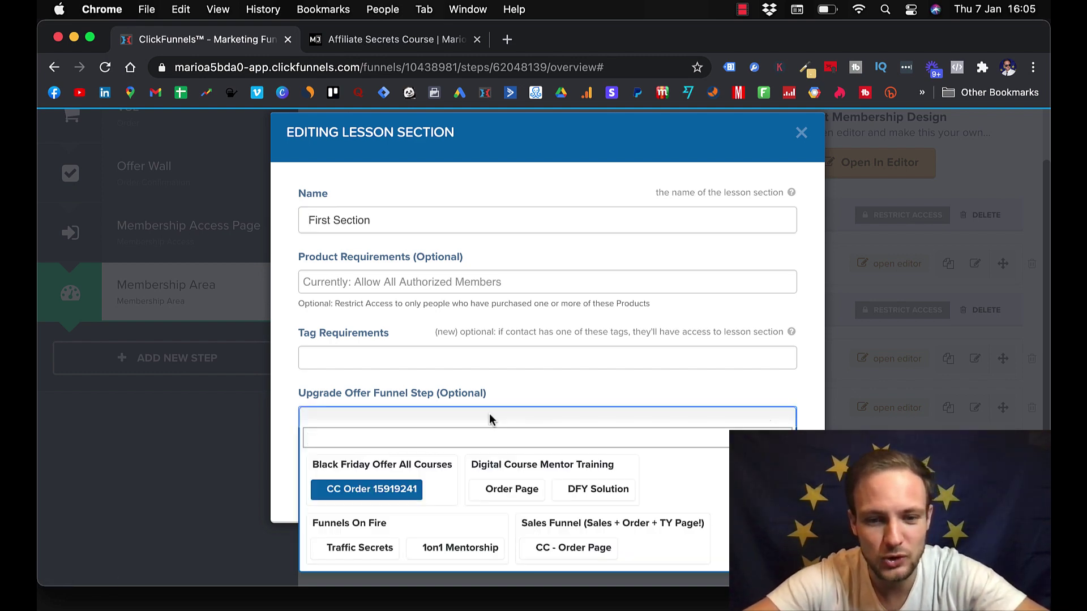
scroll(491, 418, "down", 1)
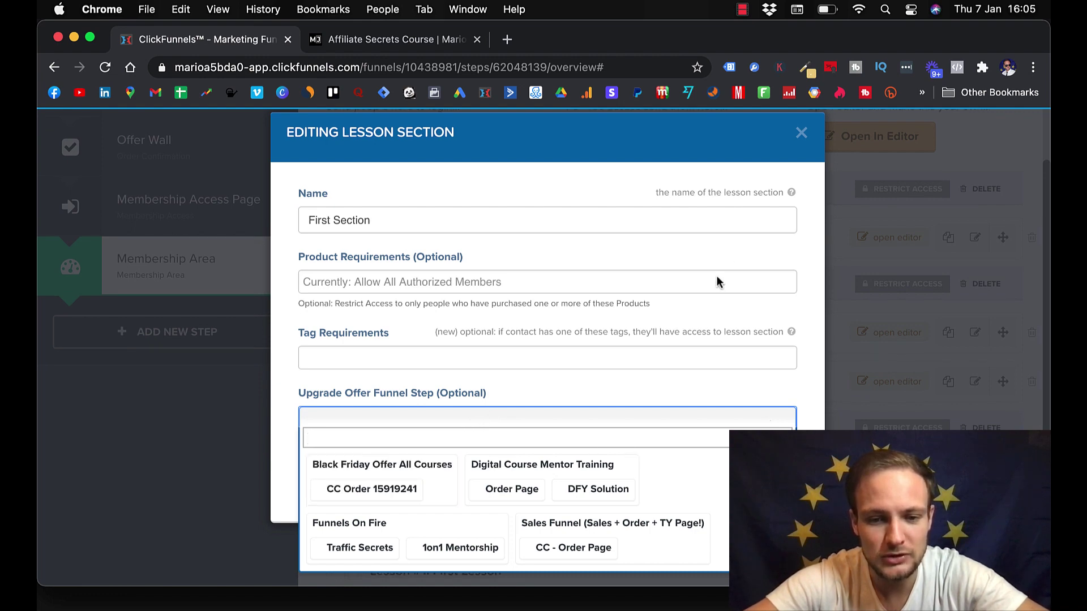
left_click(801, 134)
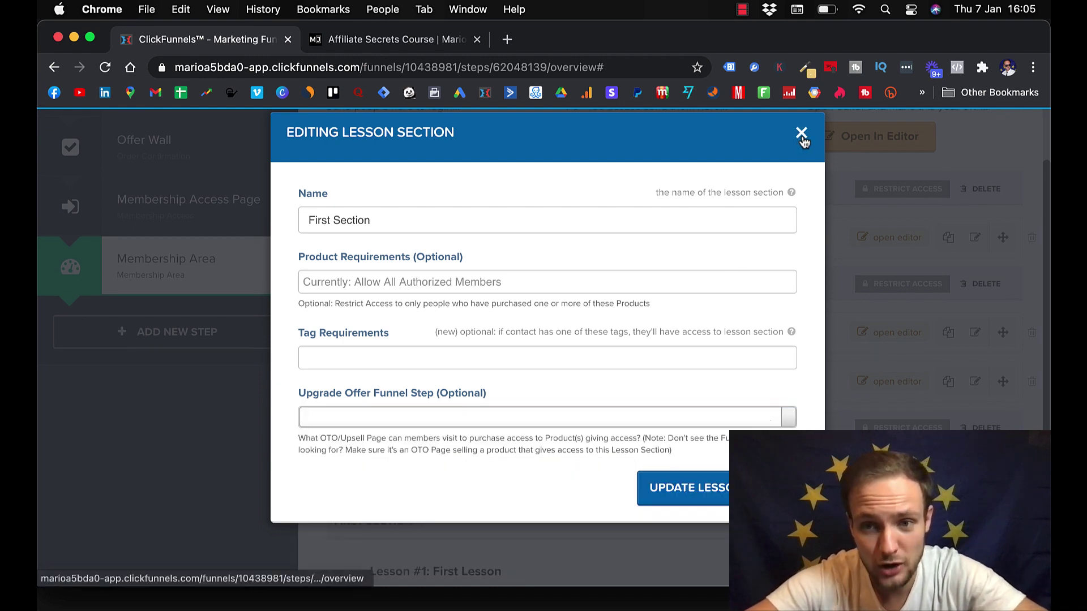
- Close the Editing Lesson Section modal and scroll back up to the CONQUER Membership Area overview
left_click(802, 134)
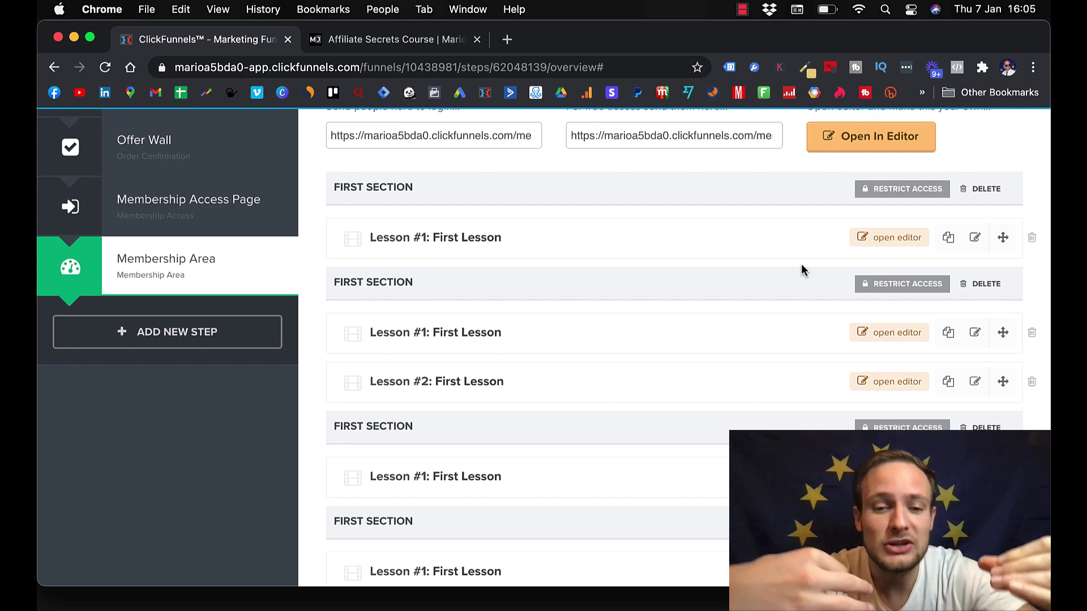
scroll(737, 305, "up", 3)
scroll(737, 307, "up", 5)
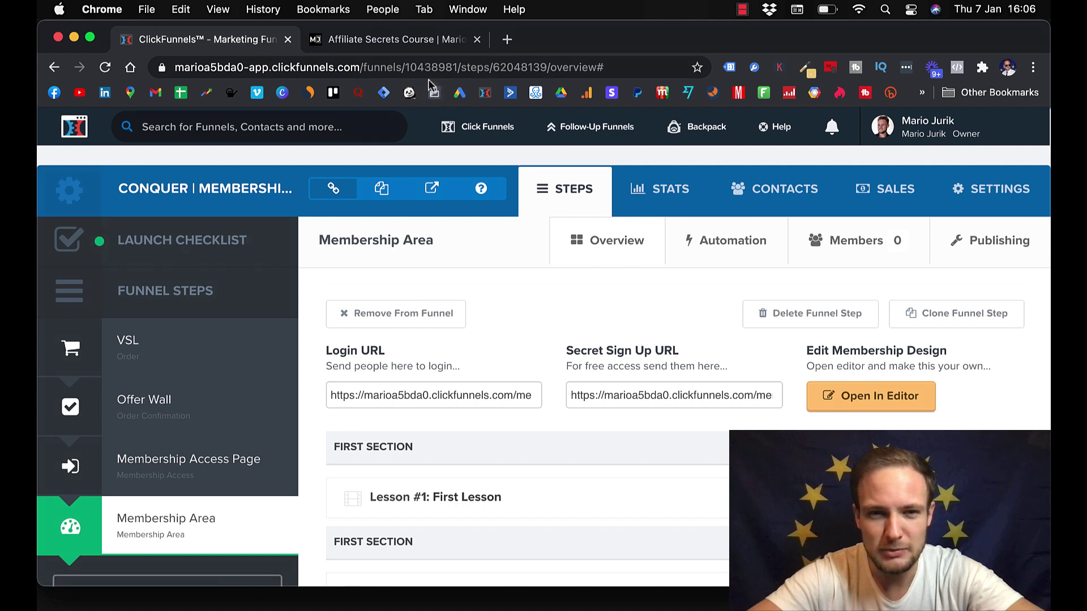
- On the Affiliate Secrets Course page, request access, then log in to the existing account
left_click(402, 45)
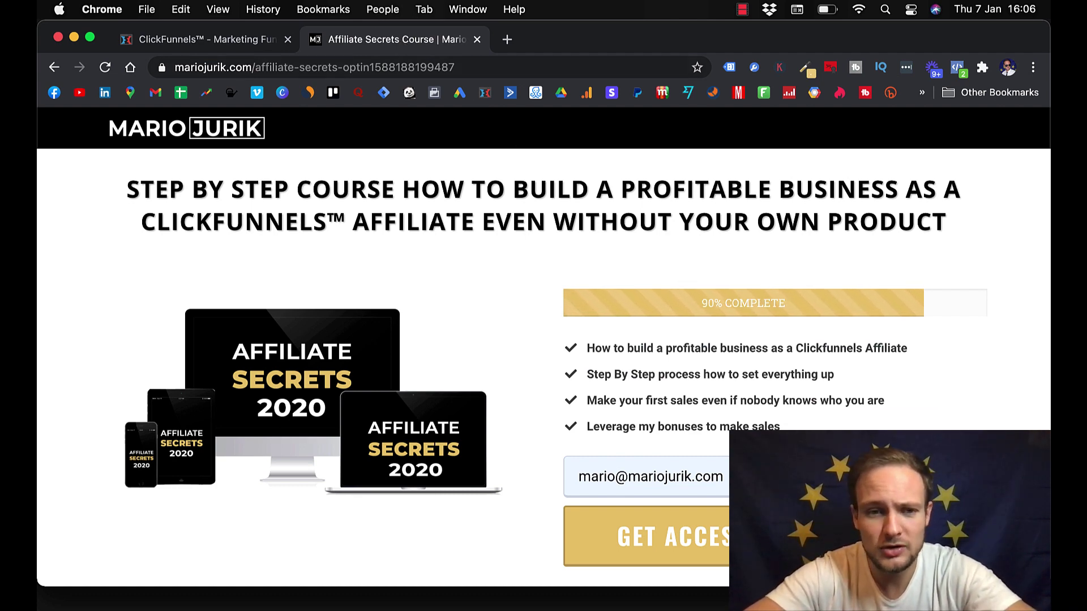
left_click(724, 522)
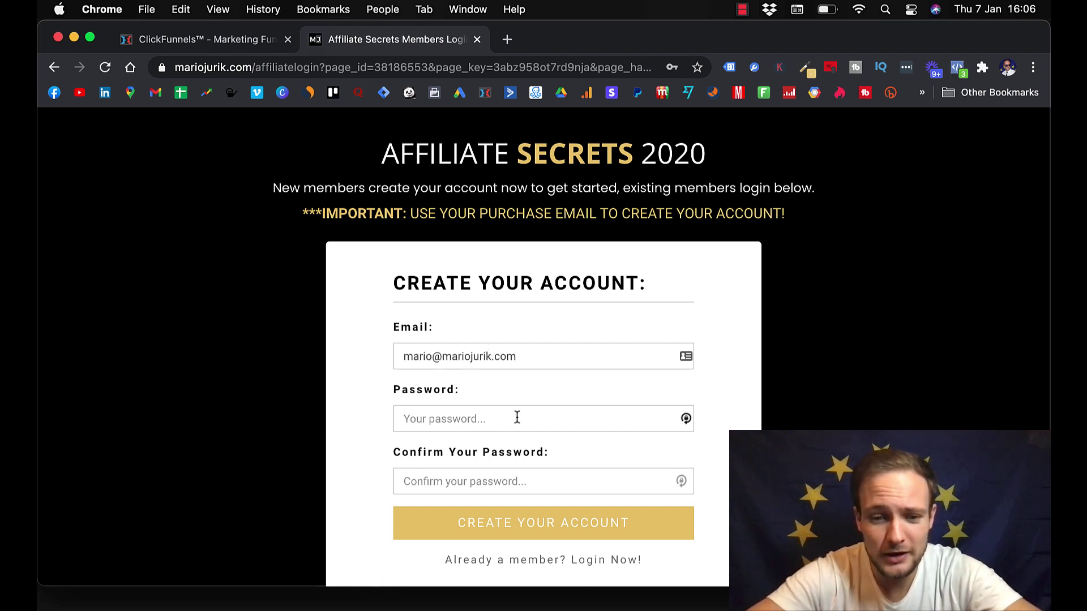
left_click(598, 562)
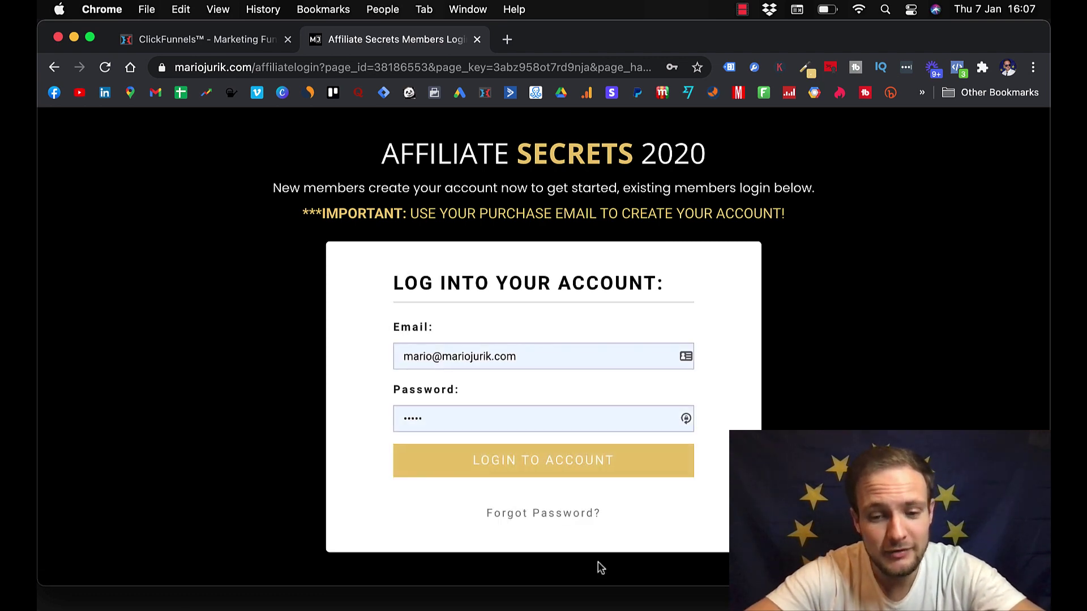
left_click(566, 473)
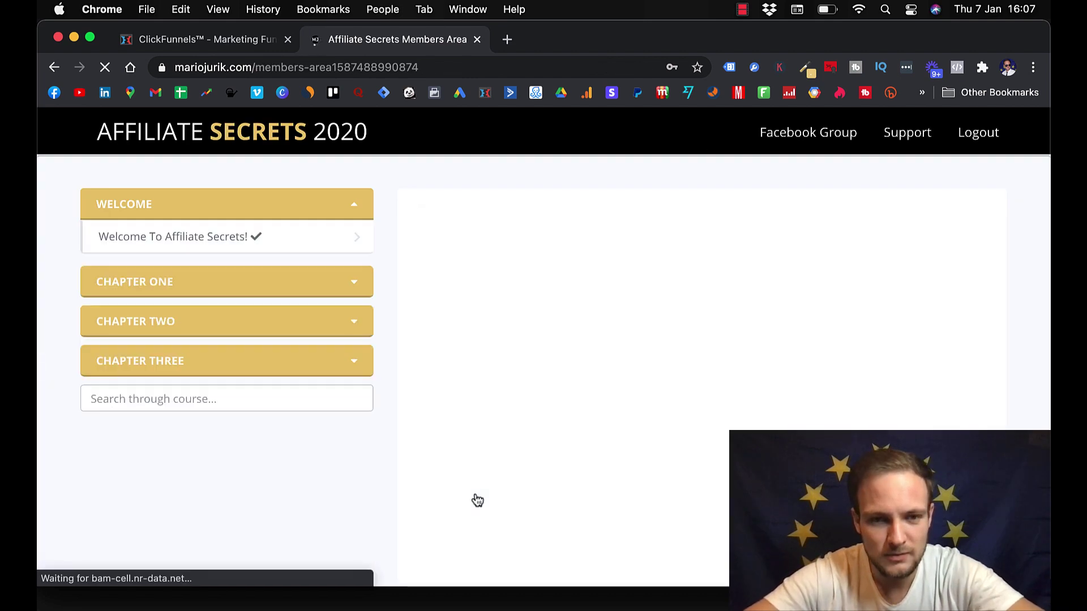
- Dismiss Chrome's password prompt and expand the CHAPTER ONE lesson list
scroll(477, 500, "down", 3)
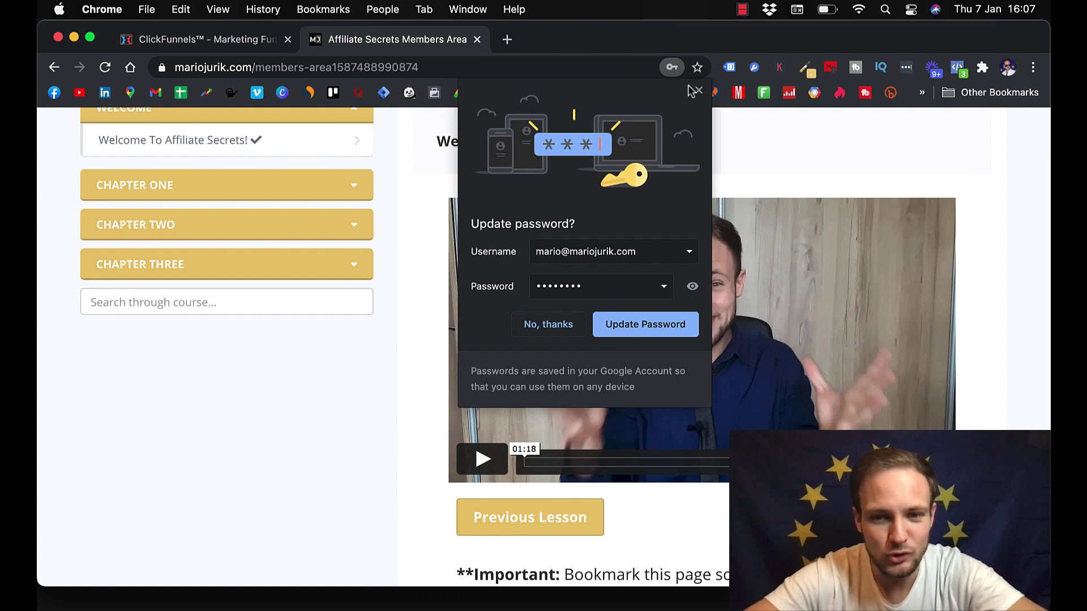
left_click(699, 92)
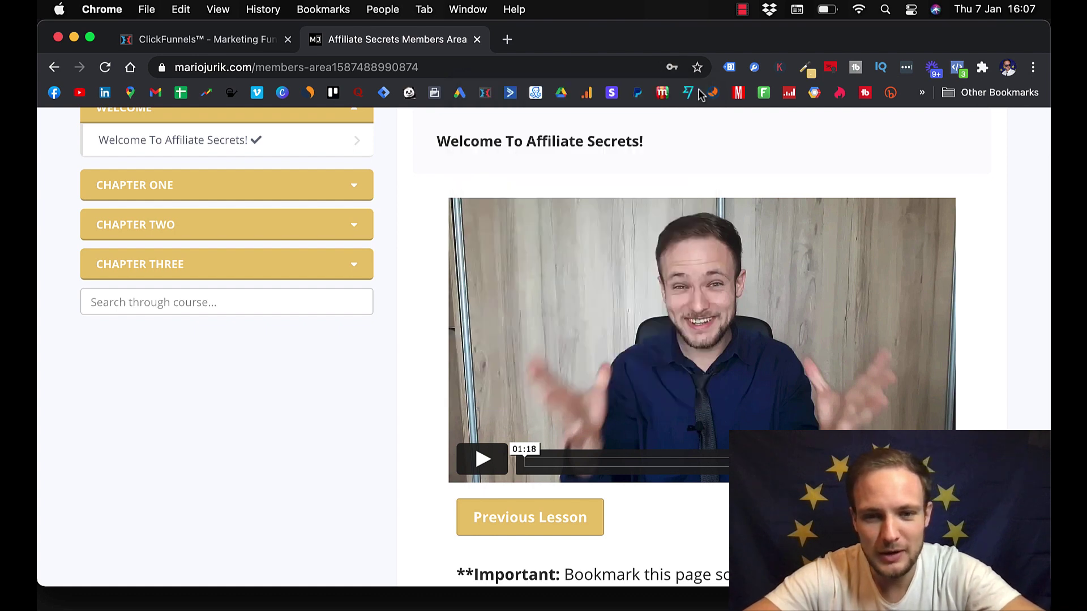
scroll(759, 149, "down", 2)
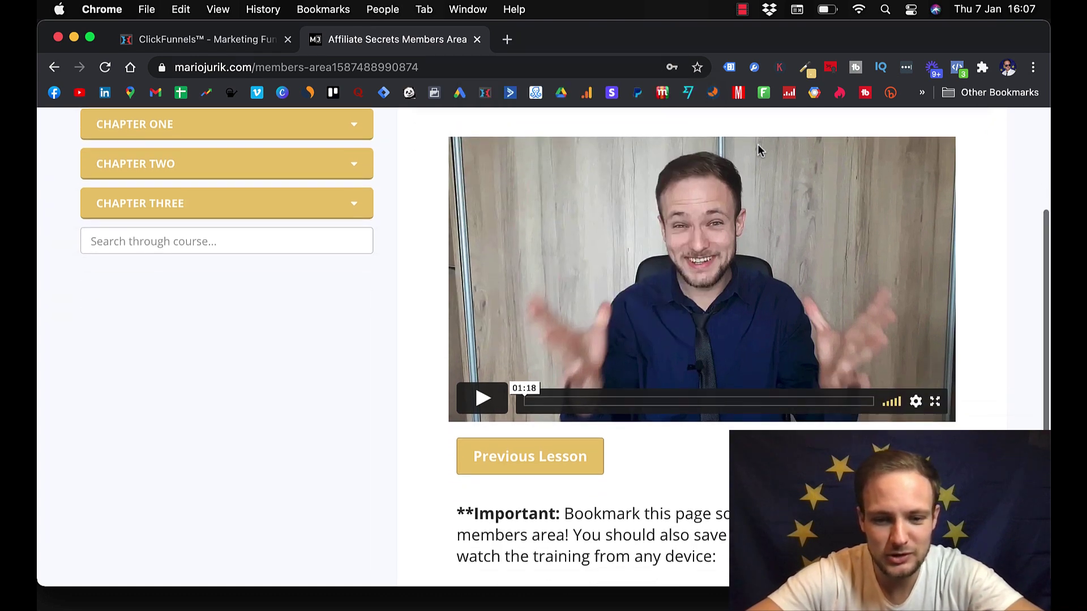
scroll(759, 148, "up", 5)
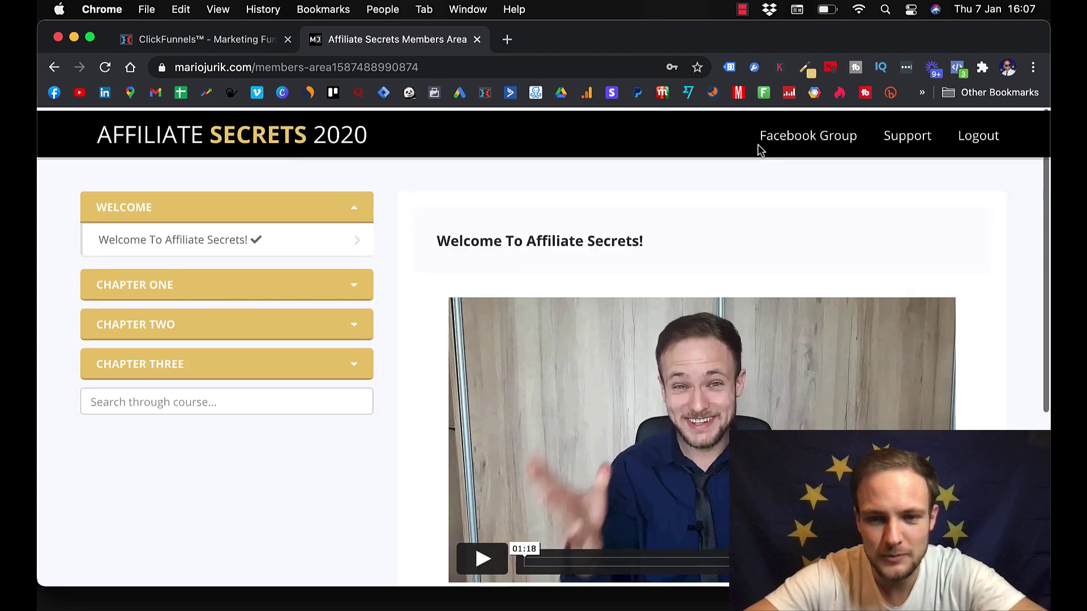
left_click(320, 289)
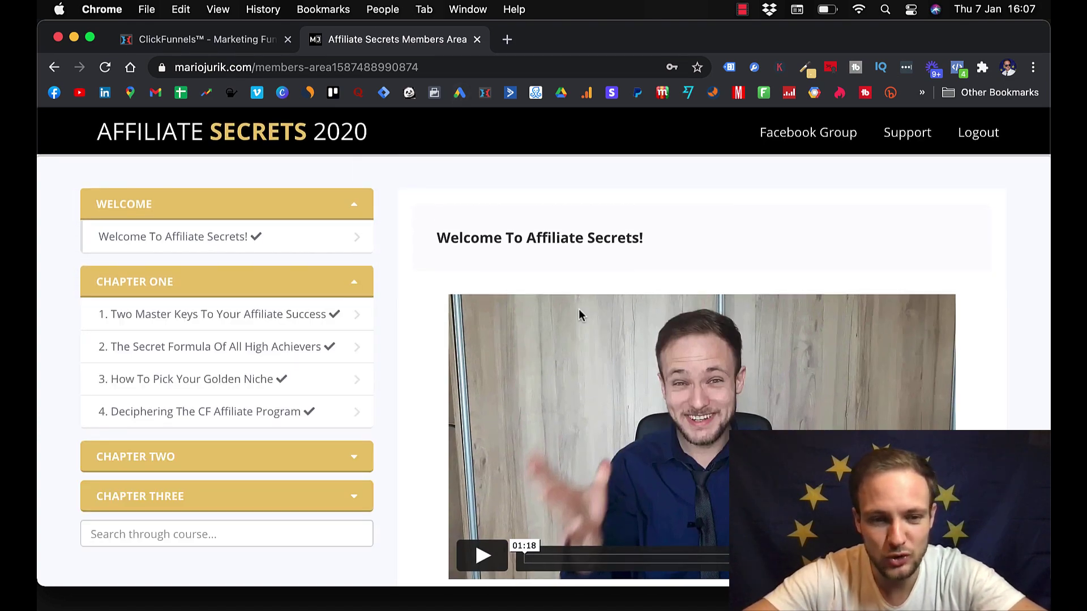
key("space")
- Open Chapter One's lesson 1, then Lesson 2: The Secret Formula Of All High Achievers
left_click(270, 315)
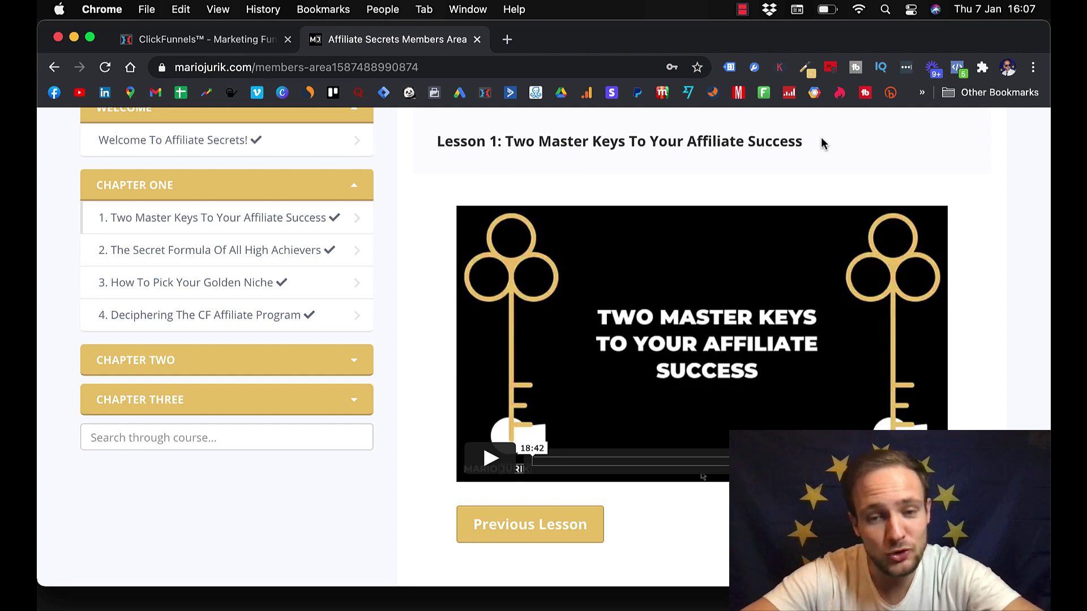
scroll(793, 334, "down", 1)
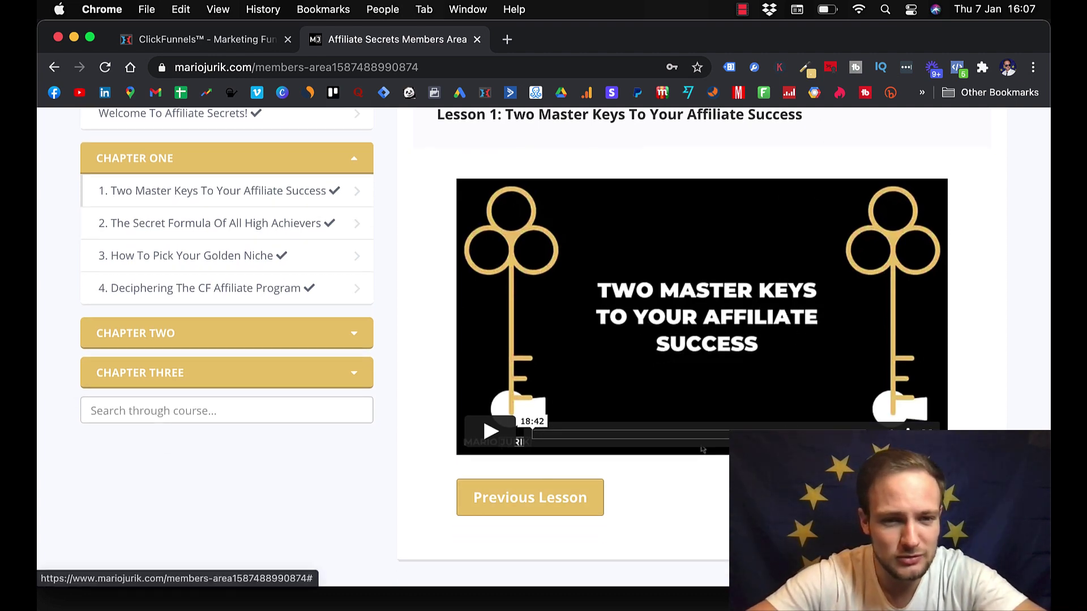
left_click(210, 223)
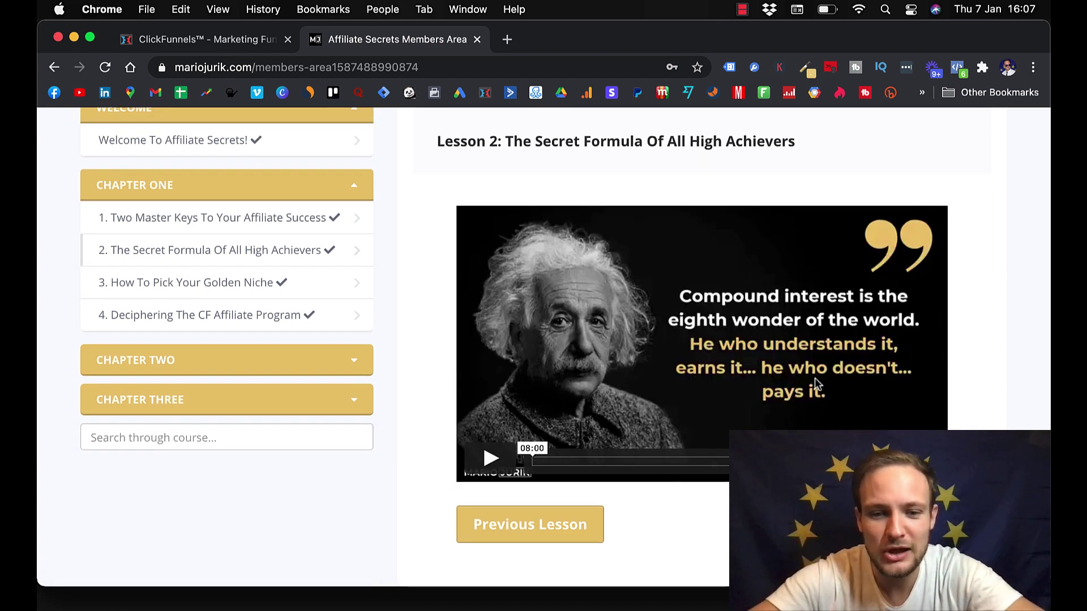
scroll(814, 378, "up", 3)
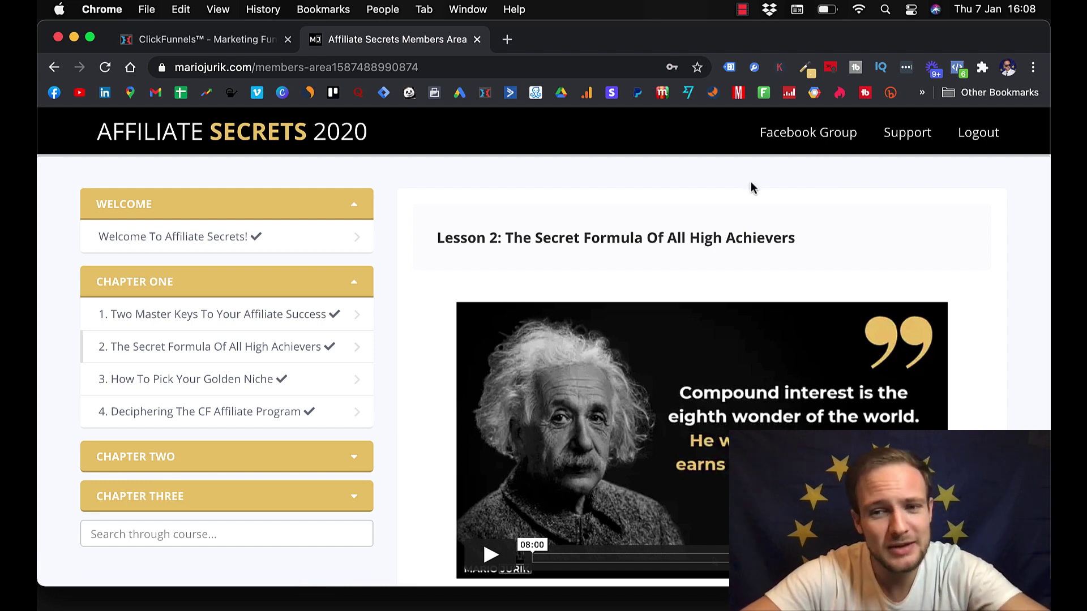
scroll(752, 188, "down", 2)
scroll(752, 188, "down", 2)
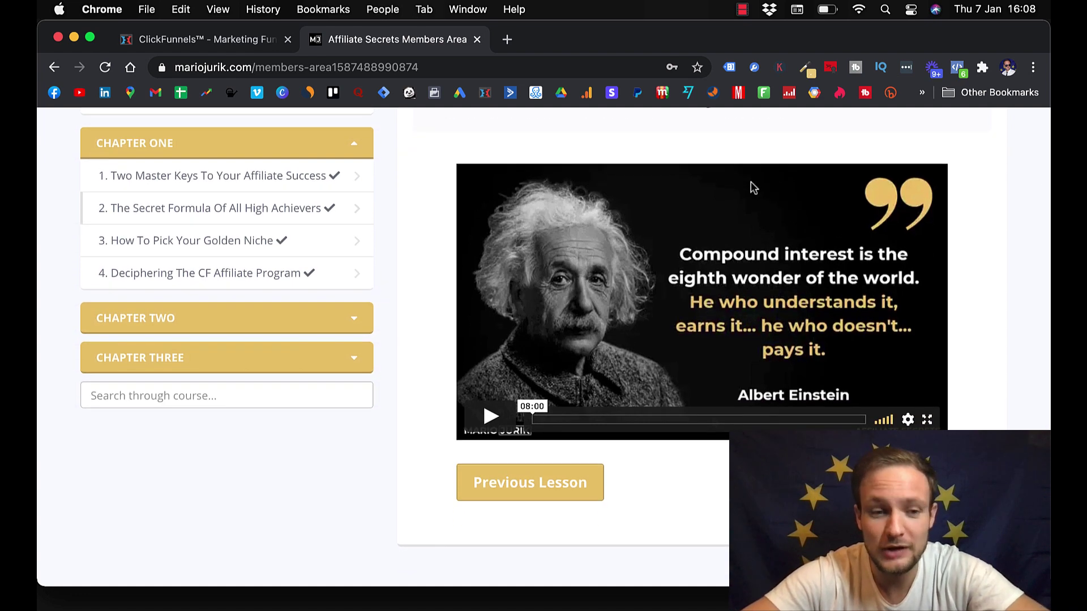
scroll(752, 188, "up", 4)
scroll(750, 183, "down", 1)
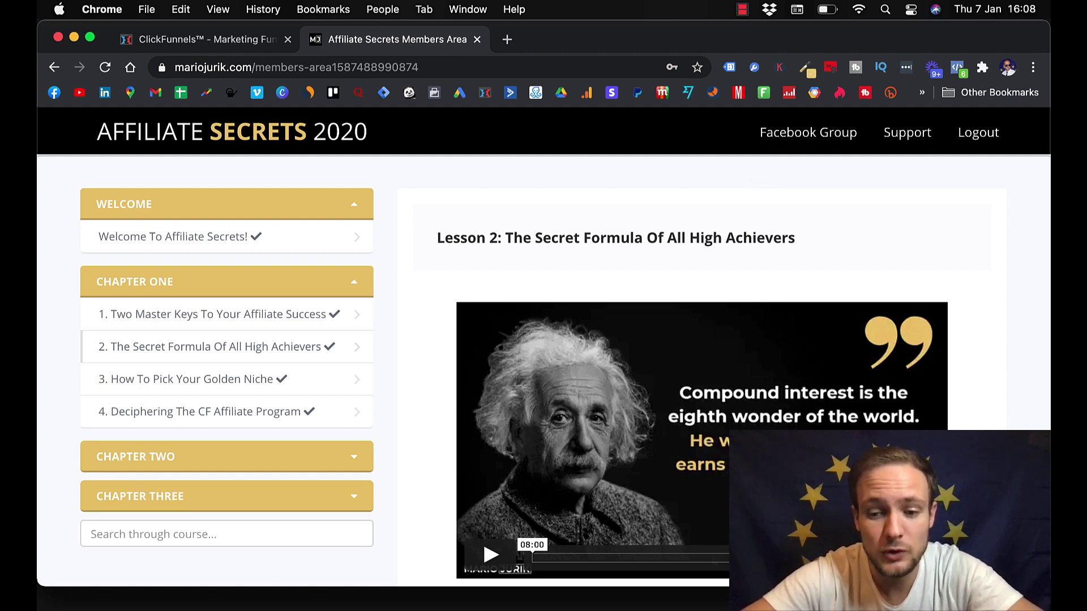
- Switch to the Incognito Chrome window showing the clickfunnels.com homepage using Cmd+`
mouse_move(850, 609)
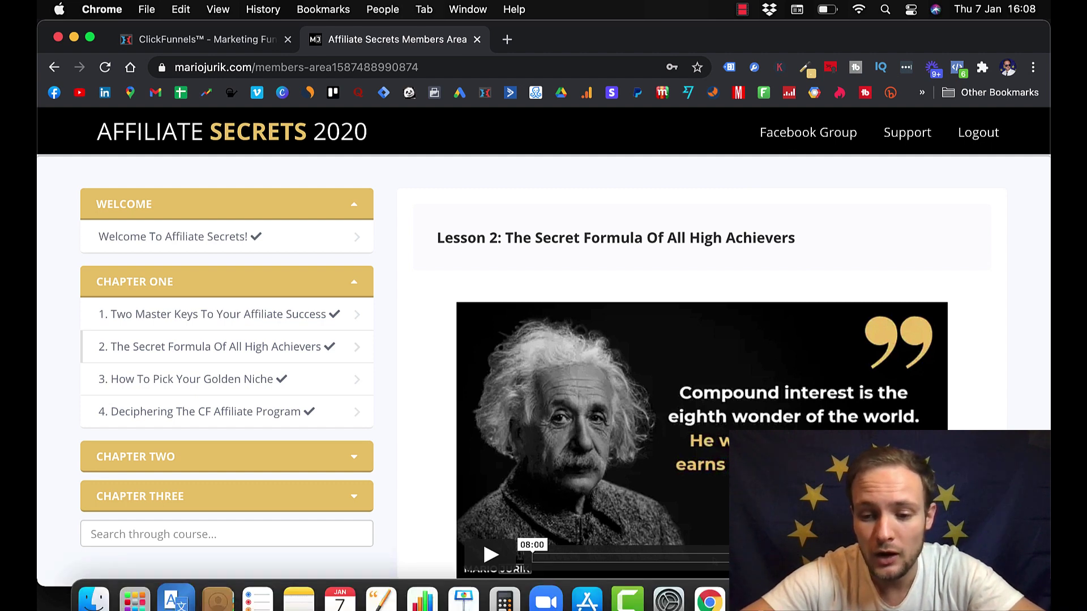
key("super+grave")
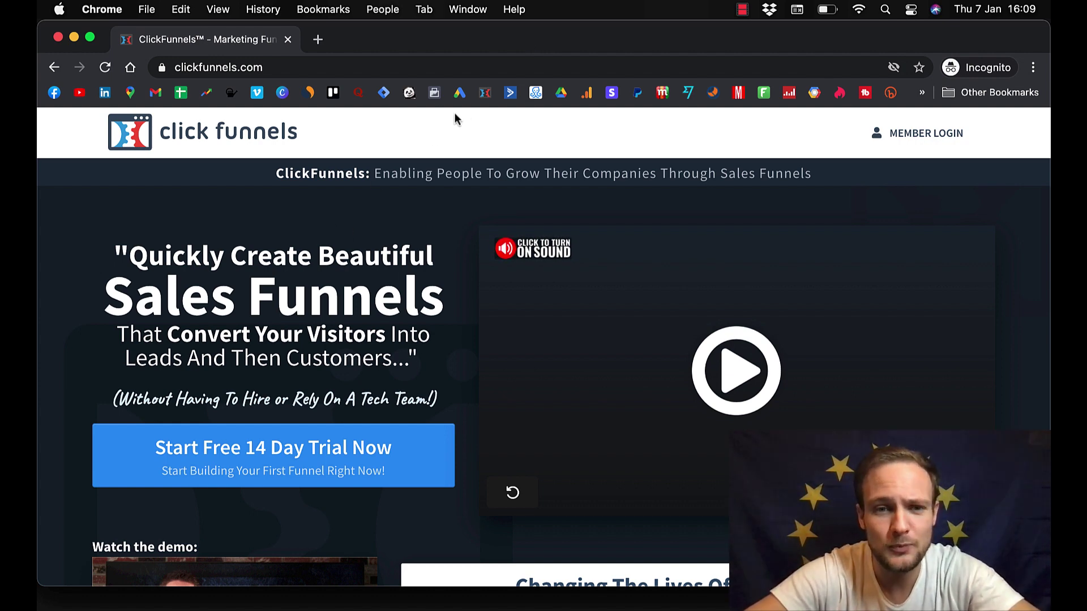
- Start the free 14-day trial and look over the Create Your Account signup form
left_click(280, 458)
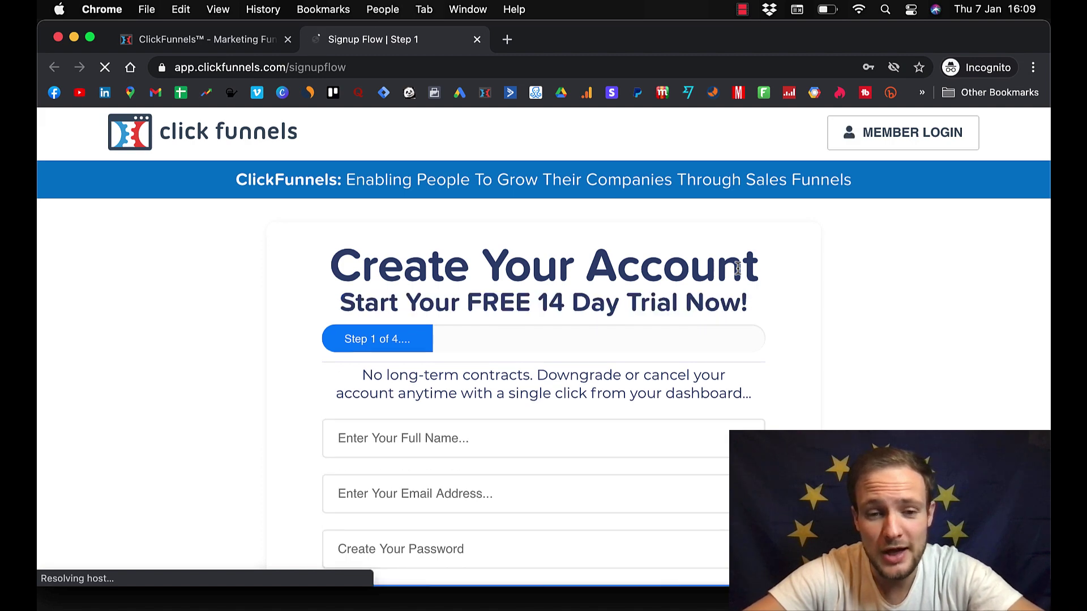
scroll(596, 354, "down", 1)
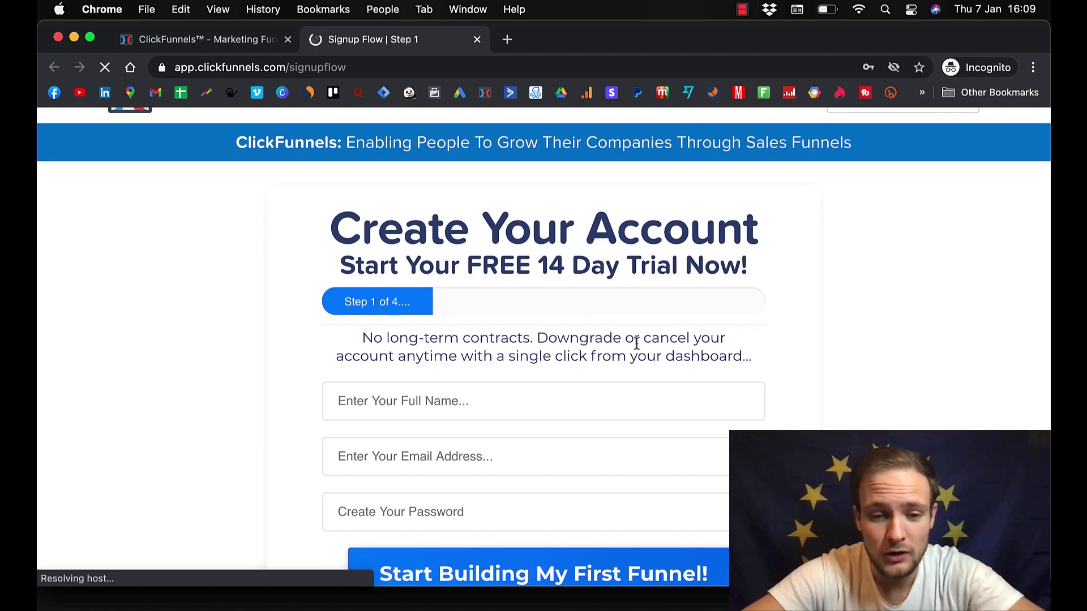
scroll(636, 343, "down", 3)
scroll(636, 343, "down", 6)
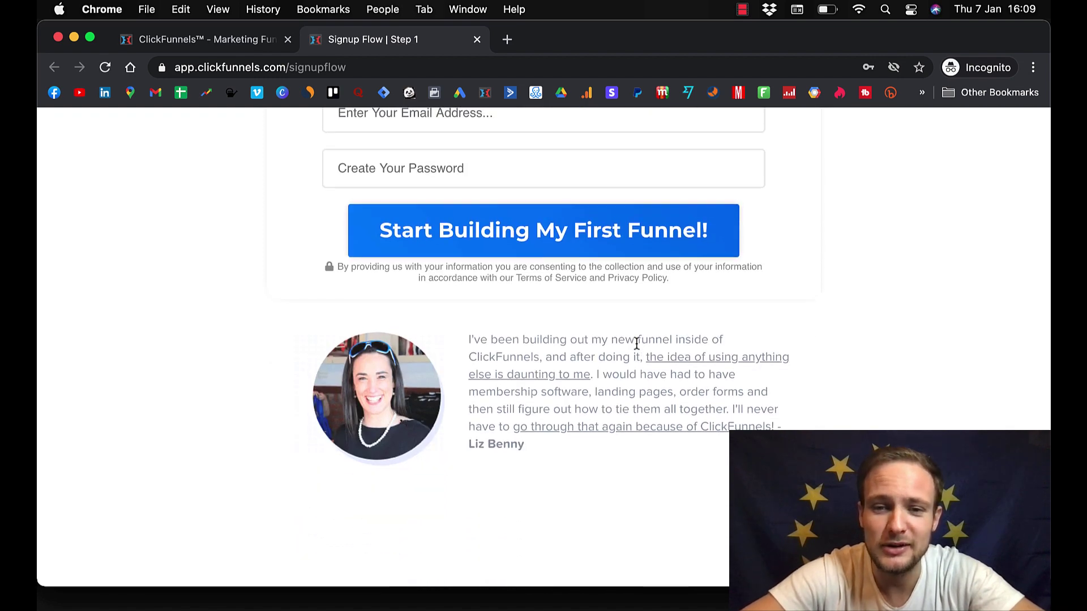
scroll(636, 344, "up", 10)
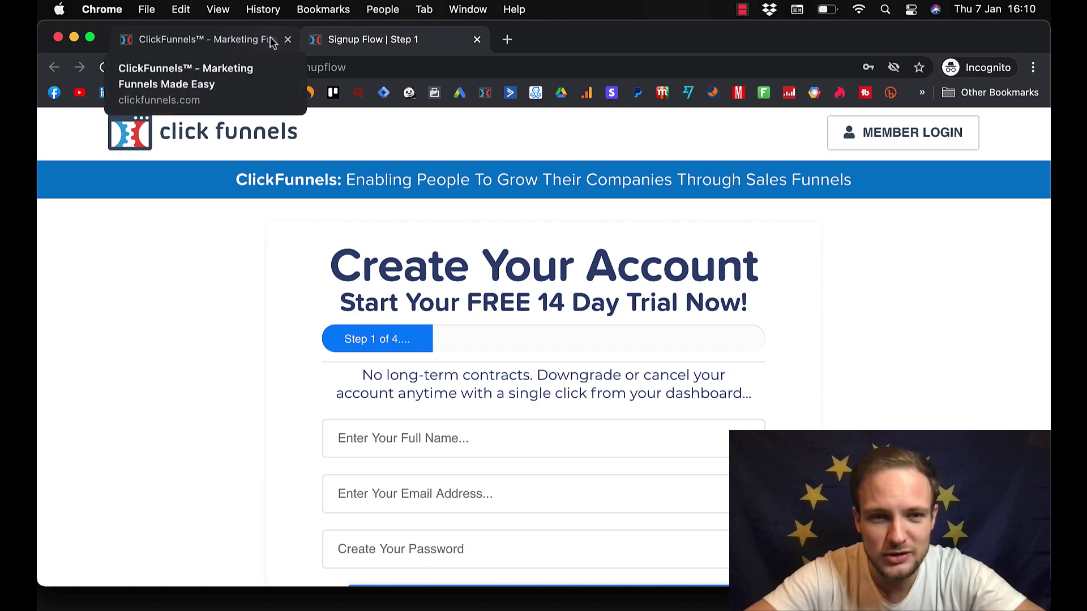
- Return to the clickfunnels.com homepage tab, leaving the signup form tab open
left_click(251, 47)
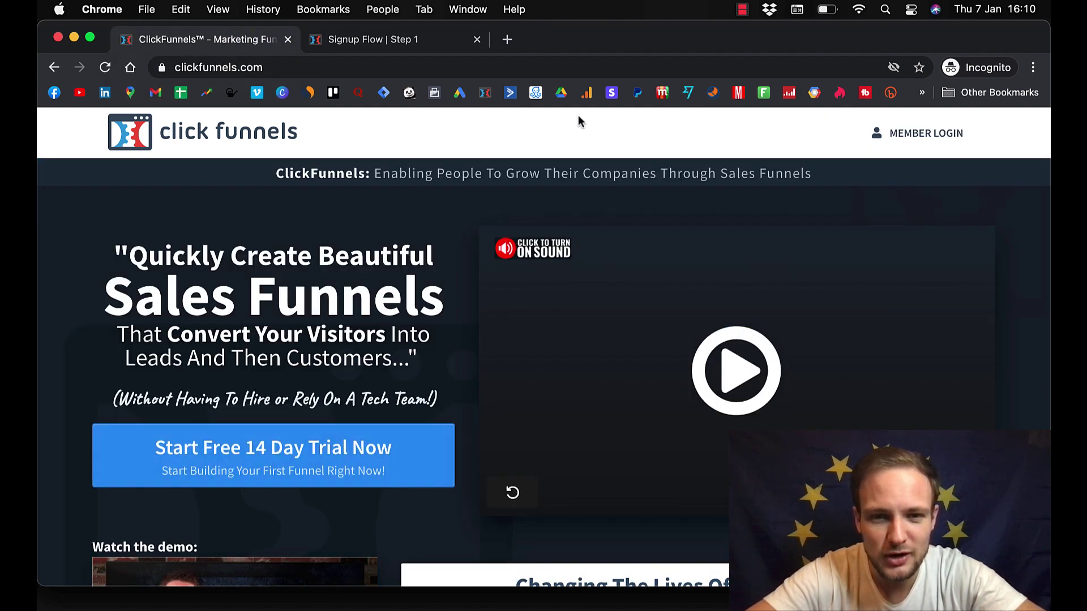